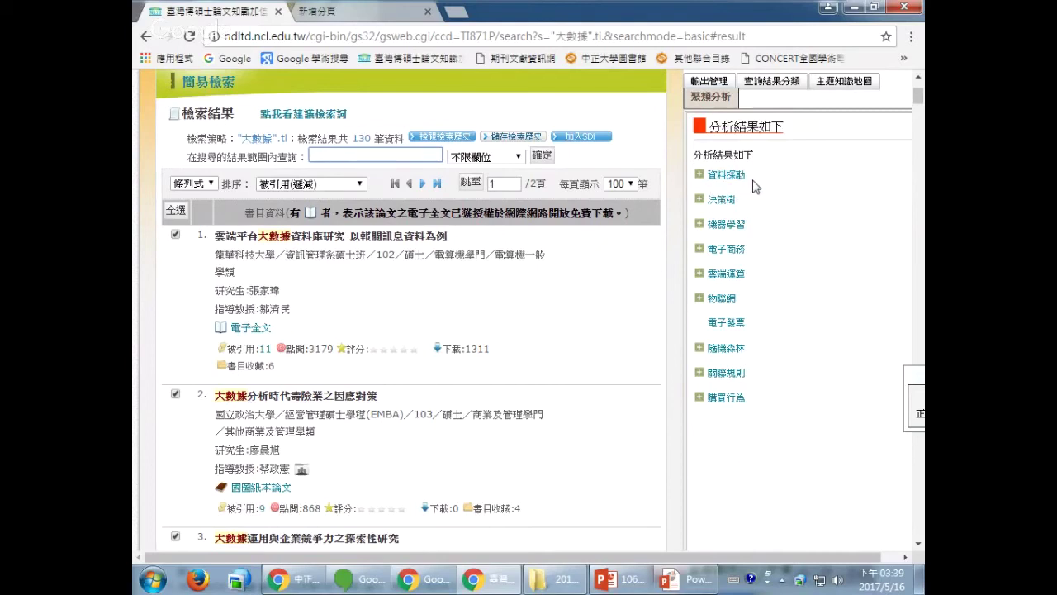
Expand the 資料探勘 topic in the cluster analysis of the 大數據 search results
{"action": "left_click", "coordinate": [700, 174]}
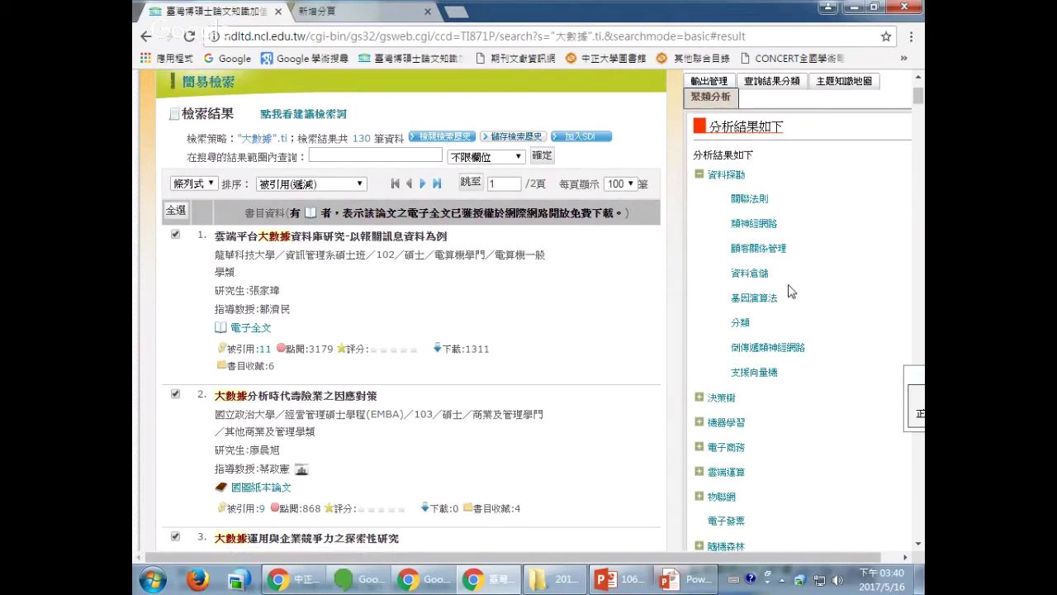
Go to the personal research room (我的研究室) and open its search history (我的檢索歷史)
{"action": "scroll", "coordinate": [789, 290], "scroll_direction": "up", "scroll_amount": 3}
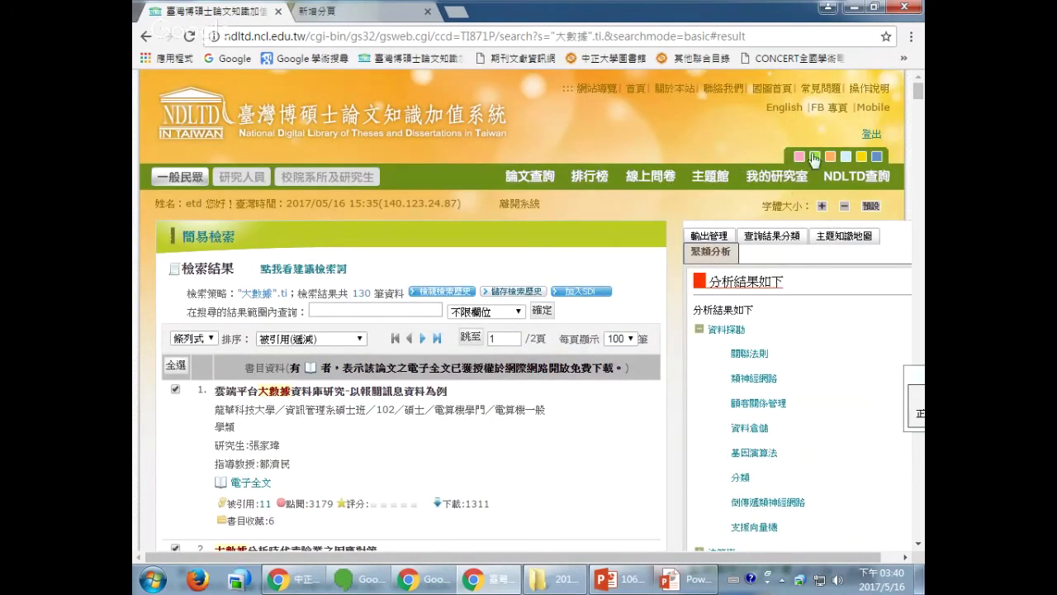
{"action": "left_click", "coordinate": [799, 186]}
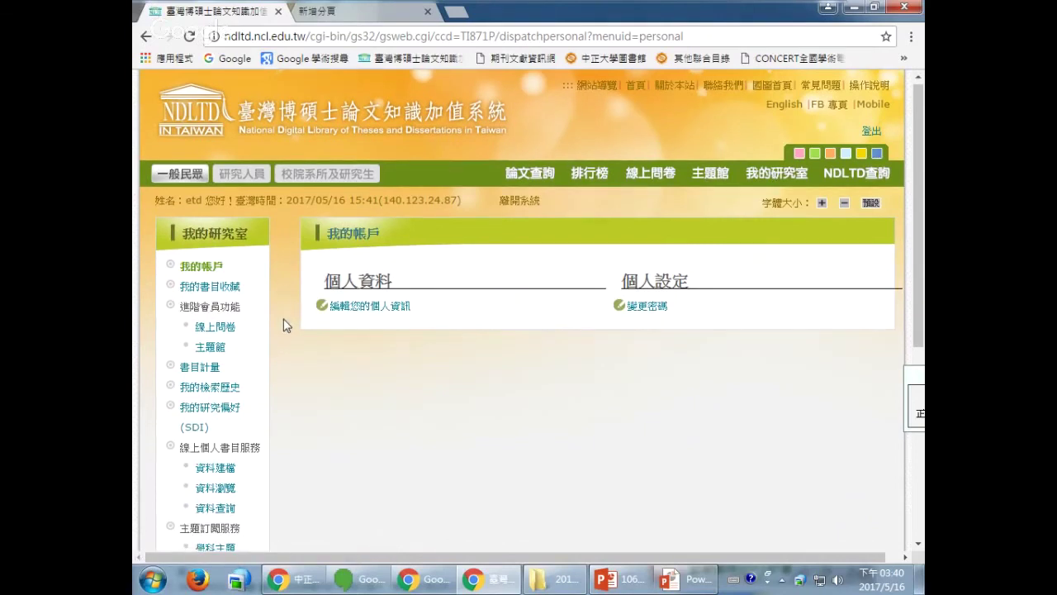
{"action": "scroll", "coordinate": [273, 323], "scroll_direction": "down", "scroll_amount": 1}
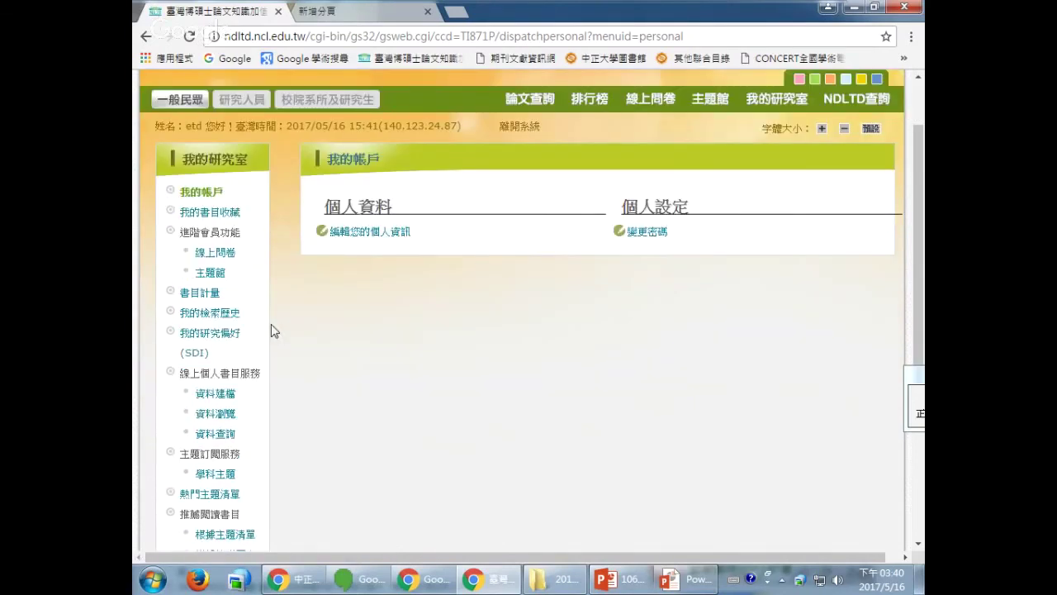
{"action": "left_click", "coordinate": [211, 313]}
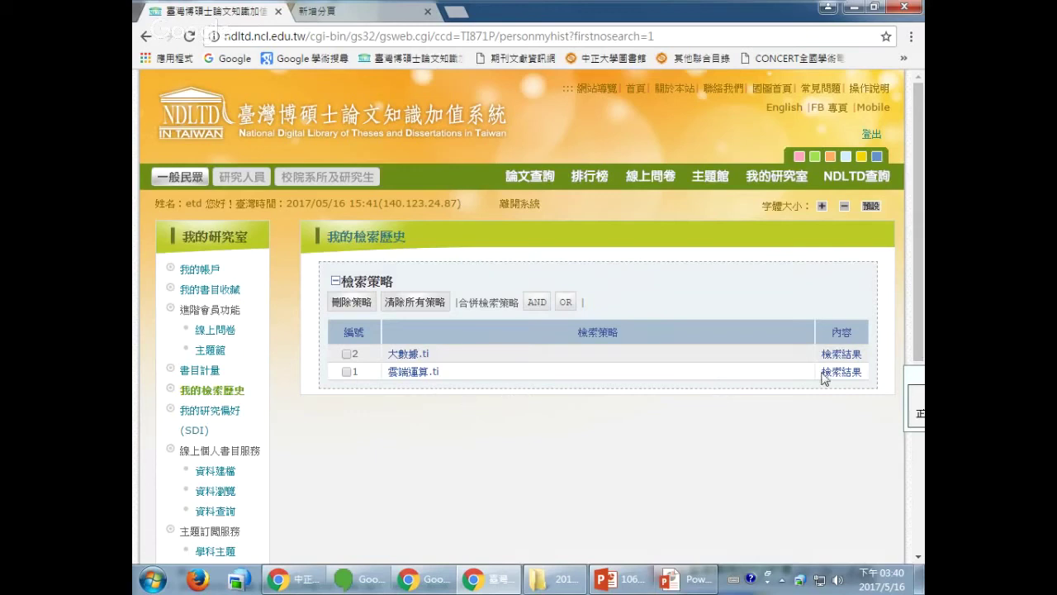
Display the results of the saved 大數據.ti search strategy and look through the first thesis records
{"action": "left_click", "coordinate": [847, 363]}
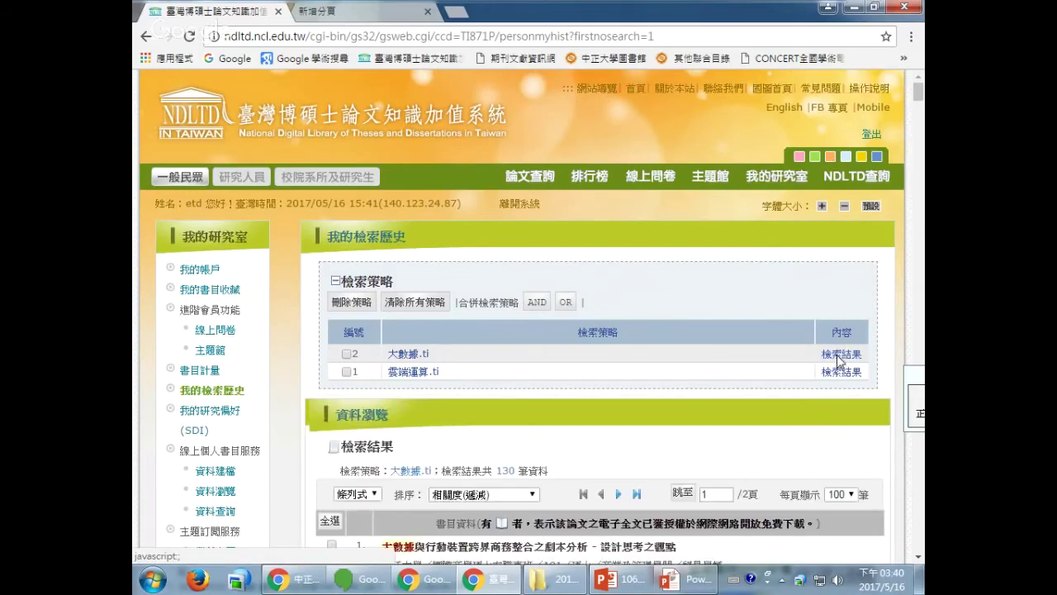
{"action": "scroll", "coordinate": [575, 349], "scroll_direction": "down", "scroll_amount": 1}
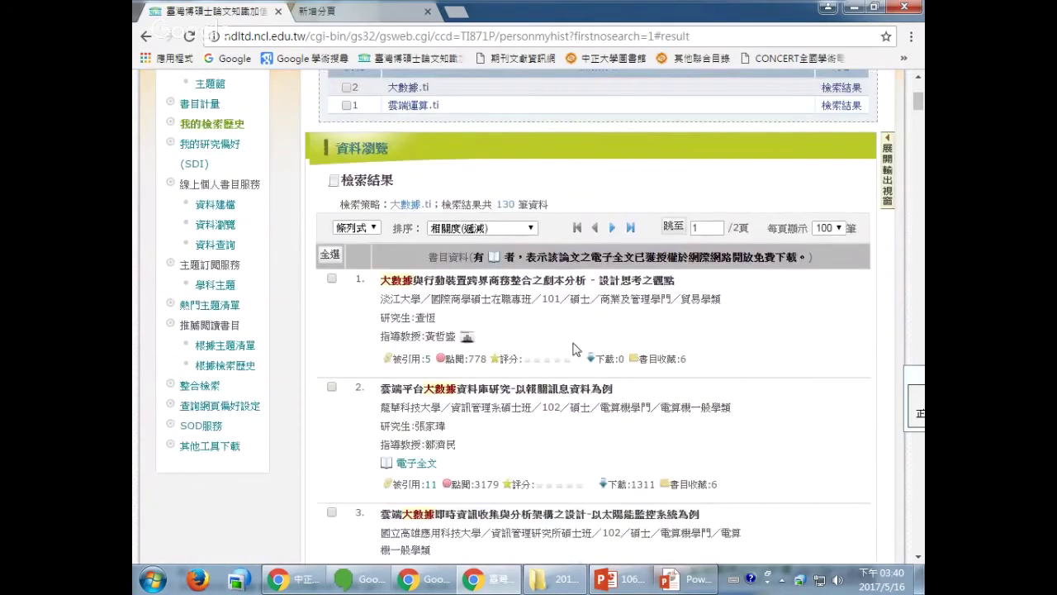
{"action": "scroll", "coordinate": [568, 431], "scroll_direction": "up", "scroll_amount": 1}
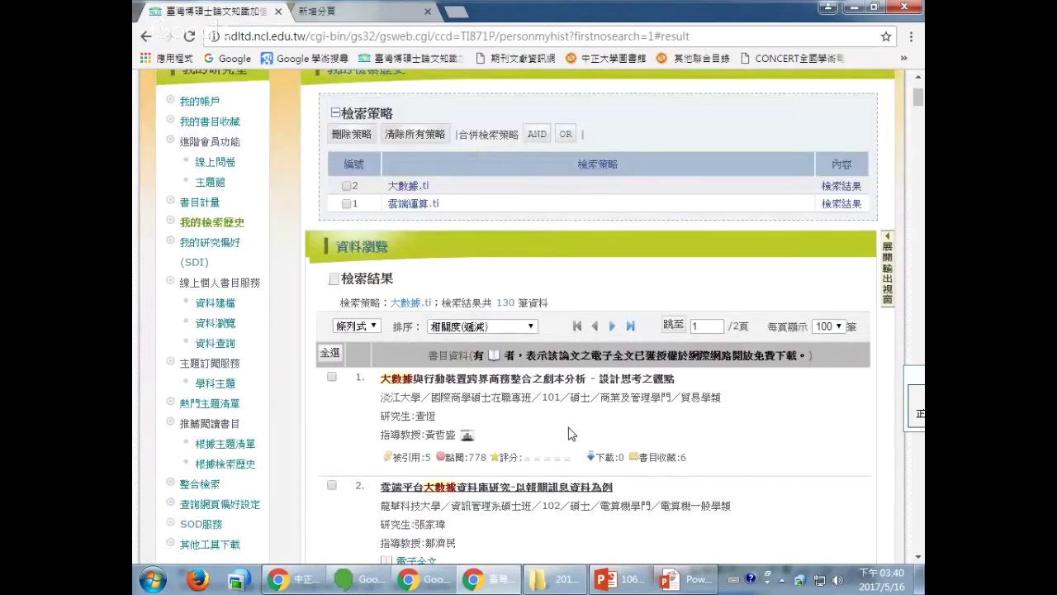
{"action": "scroll", "coordinate": [568, 433], "scroll_direction": "up", "scroll_amount": 1}
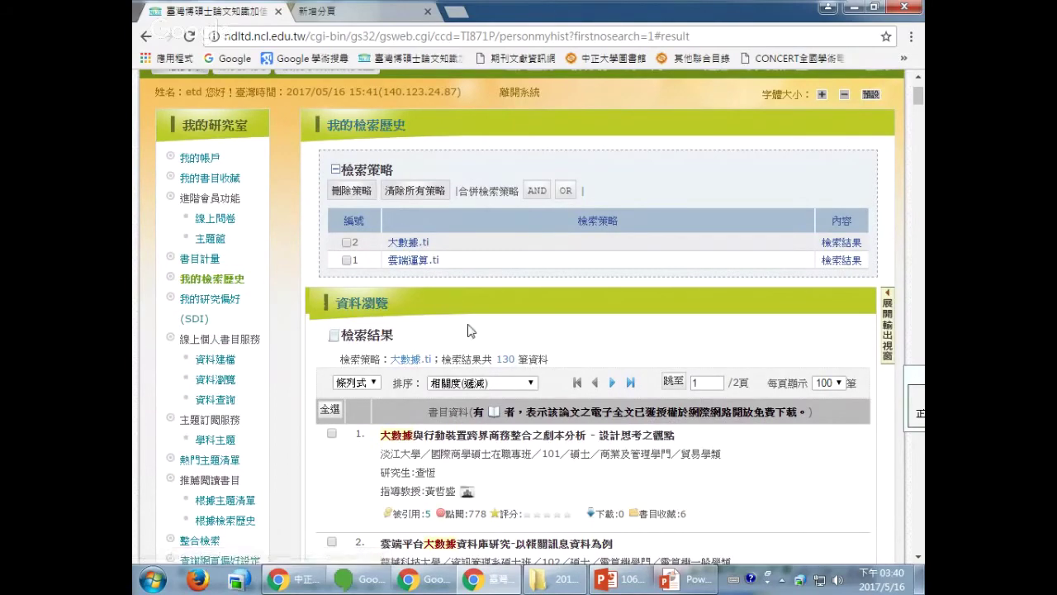
{"action": "scroll", "coordinate": [504, 324], "scroll_direction": "down", "scroll_amount": 1}
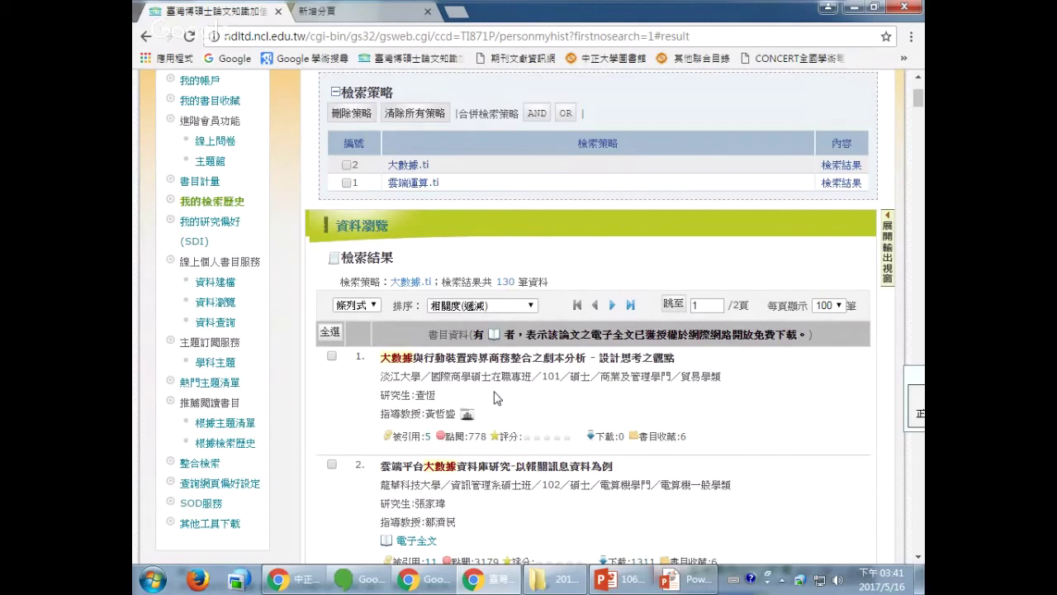
{"action": "scroll", "coordinate": [496, 398], "scroll_direction": "up", "scroll_amount": 2}
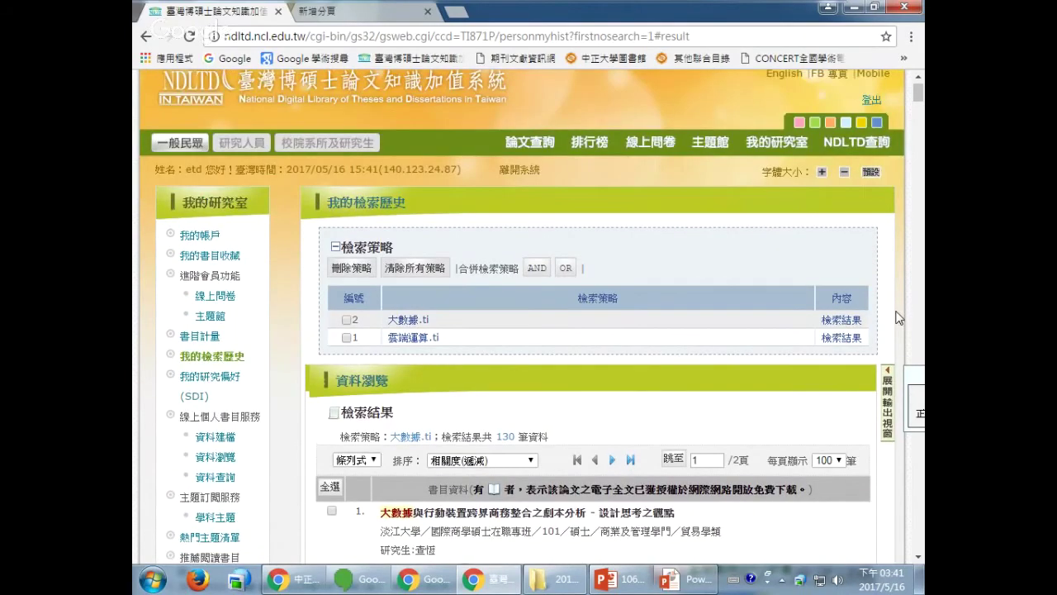
{"action": "scroll", "coordinate": [469, 373], "scroll_direction": "down", "scroll_amount": 1}
{"action": "scroll", "coordinate": [469, 373], "scroll_direction": "down", "scroll_amount": 4}
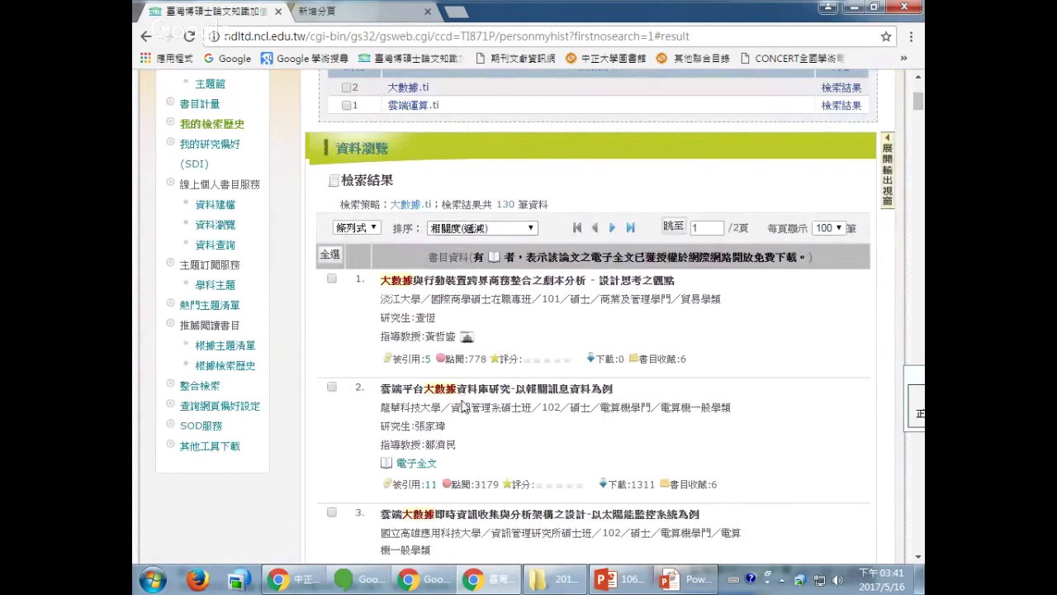
{"action": "scroll", "coordinate": [443, 381], "scroll_direction": "down", "scroll_amount": 1}
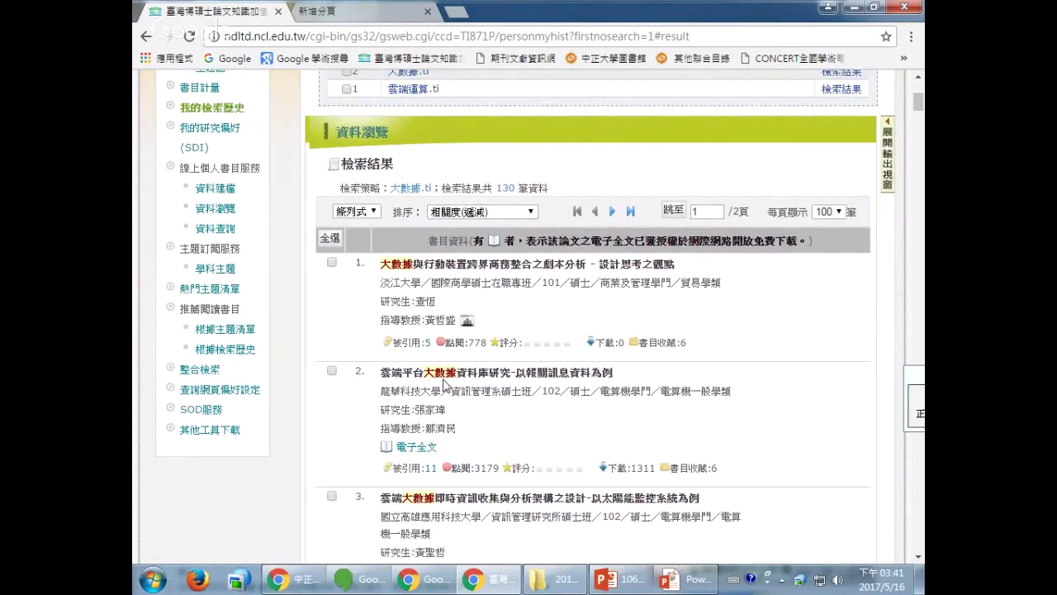
{"action": "scroll", "coordinate": [443, 382], "scroll_direction": "down", "scroll_amount": 5}
{"action": "scroll", "coordinate": [520, 386], "scroll_direction": "up", "scroll_amount": 2}
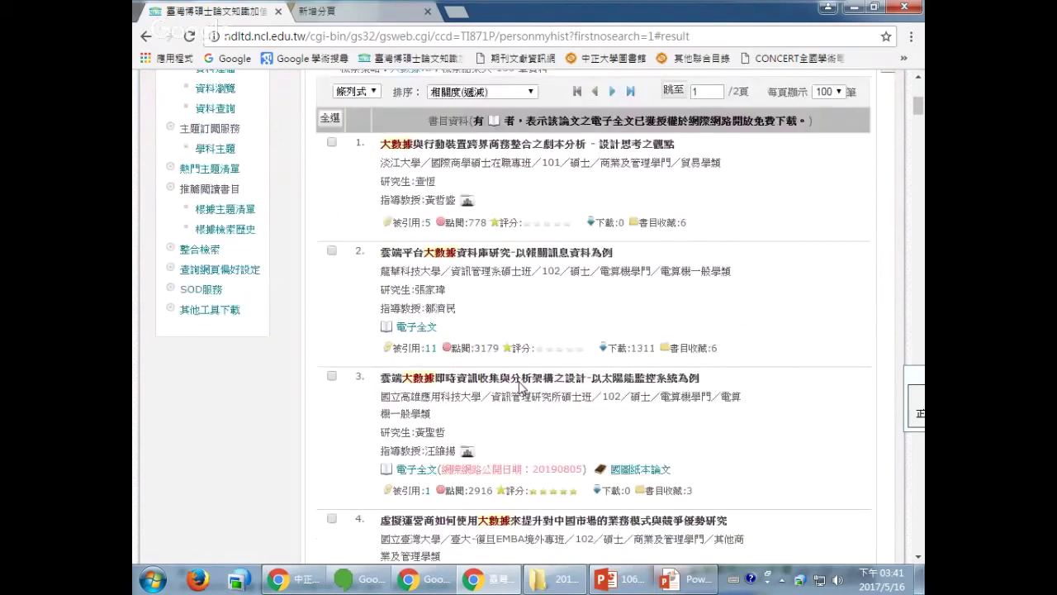
{"action": "scroll", "coordinate": [520, 384], "scroll_direction": "up", "scroll_amount": 3}
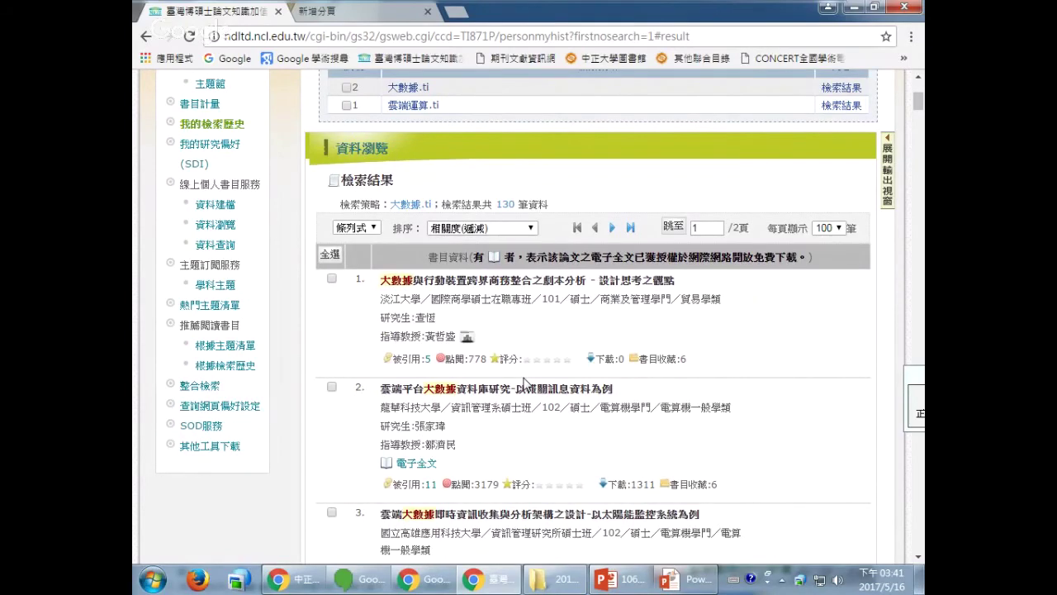
{"action": "scroll", "coordinate": [525, 382], "scroll_direction": "up", "scroll_amount": 2}
{"action": "scroll", "coordinate": [424, 442], "scroll_direction": "down", "scroll_amount": 3}
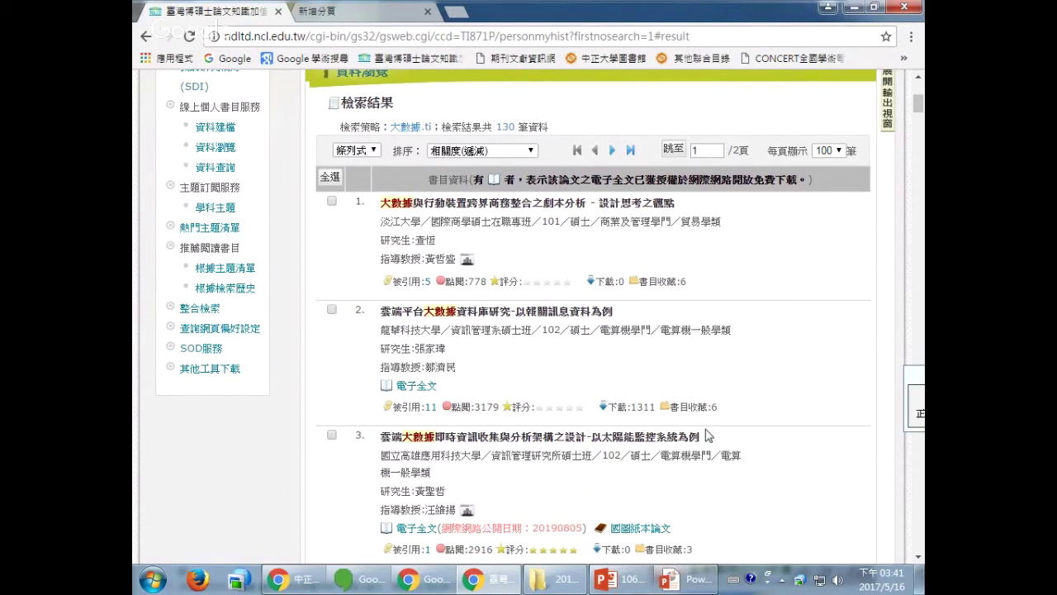
{"action": "scroll", "coordinate": [682, 384], "scroll_direction": "up", "scroll_amount": 1}
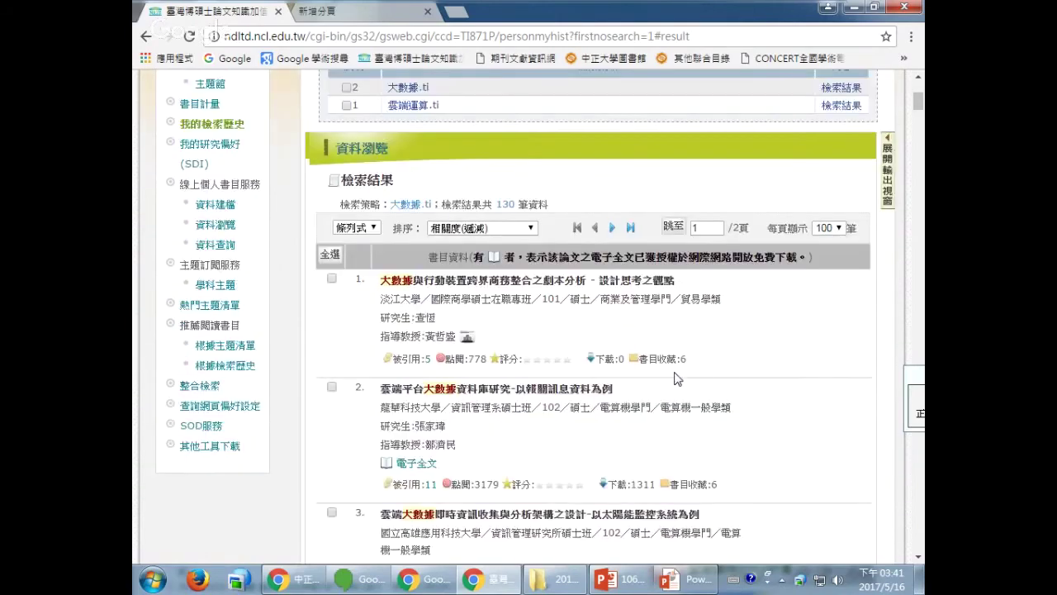
Return to the basic thesis search page and reopen the "大數據".ti results from the search history
{"action": "scroll", "coordinate": [673, 377], "scroll_direction": "up", "scroll_amount": 3}
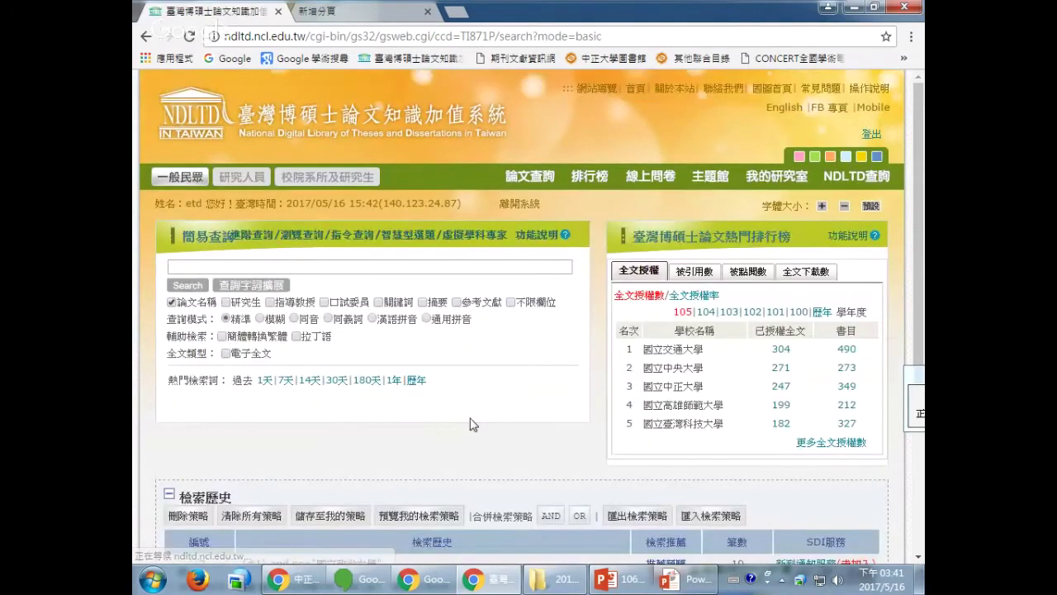
{"action": "scroll", "coordinate": [472, 424], "scroll_direction": "down", "scroll_amount": 3}
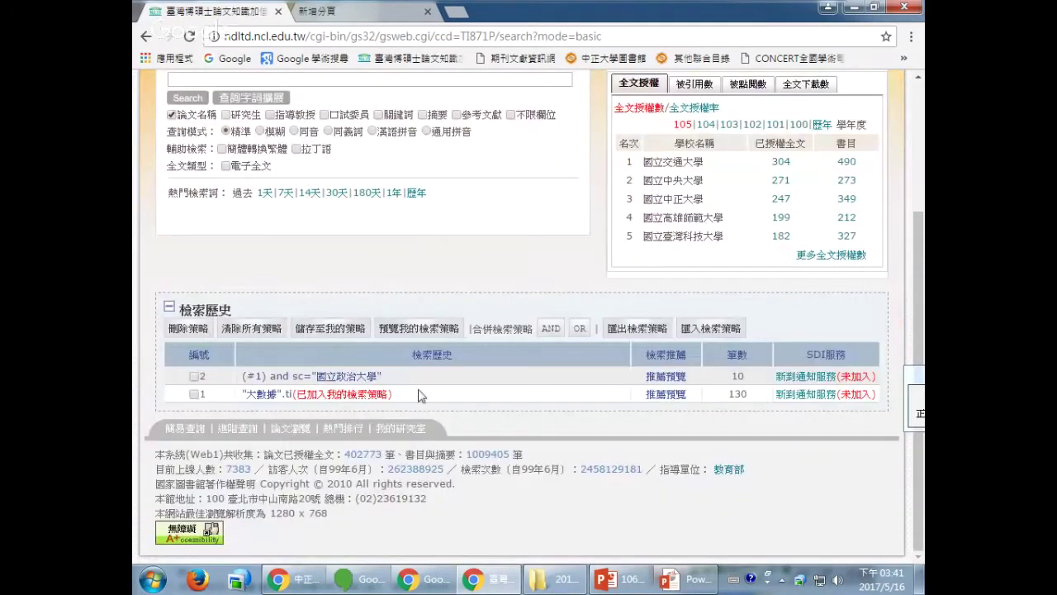
{"action": "left_click", "coordinate": [275, 396]}
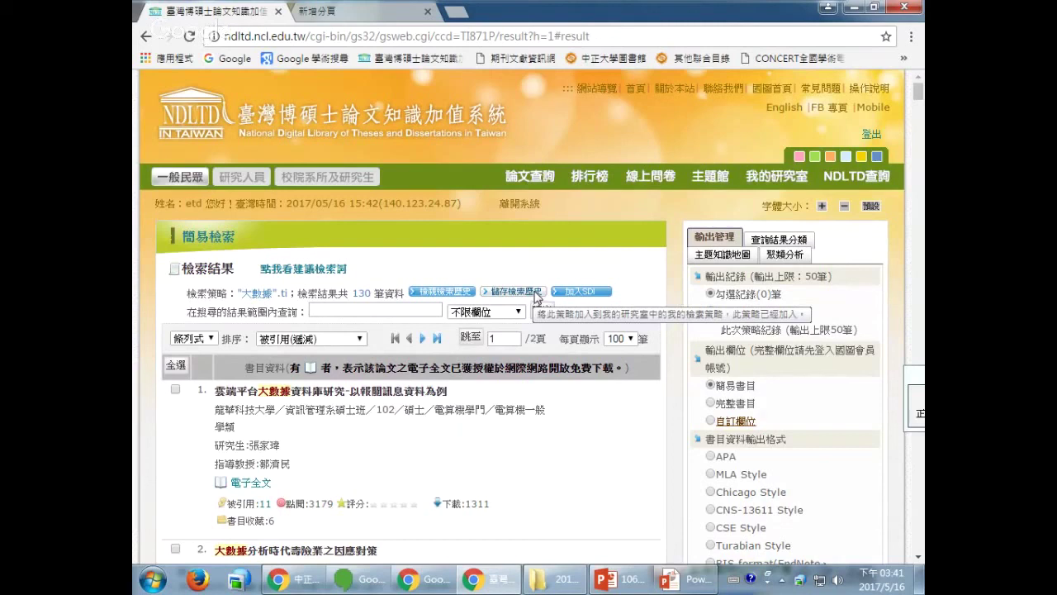
Start adding the "大數據".ti search to the SDI research preferences and set the SDI name to 大數據
{"action": "left_click", "coordinate": [583, 294]}
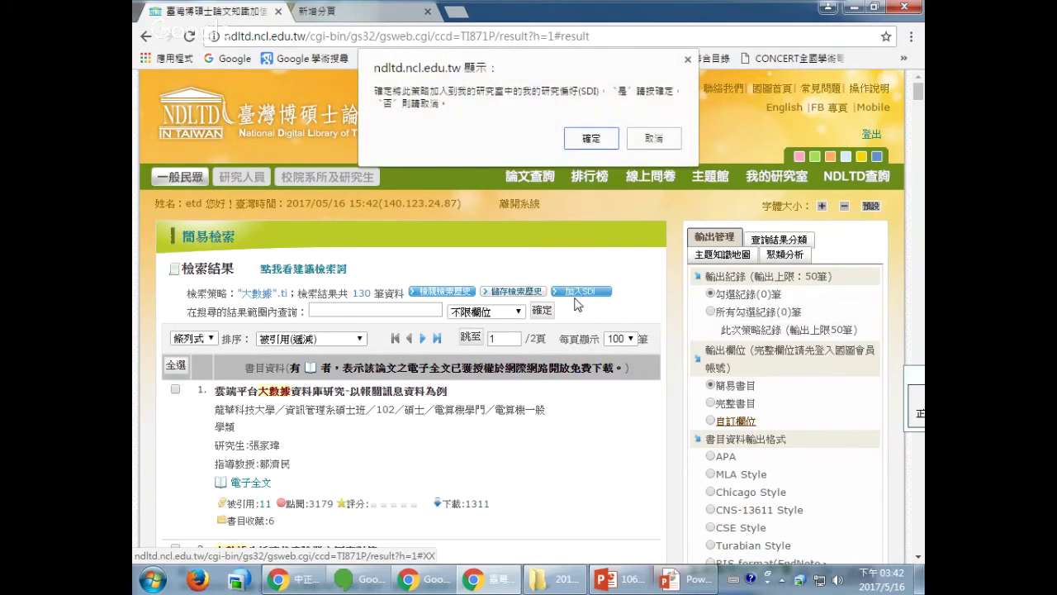
{"action": "left_click", "coordinate": [587, 137]}
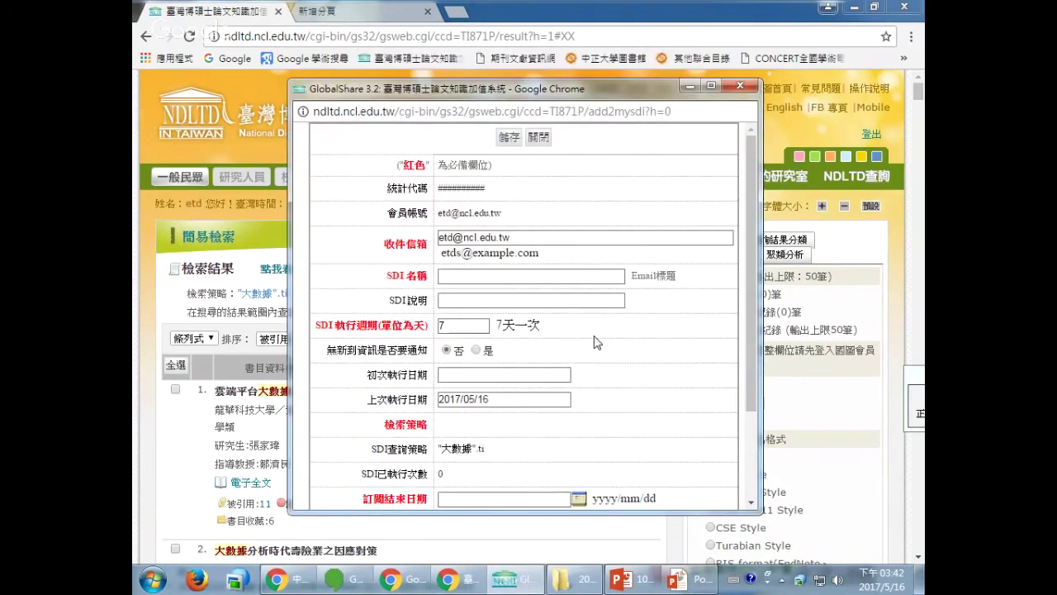
{"action": "scroll", "coordinate": [403, 294], "scroll_direction": "down", "scroll_amount": 1}
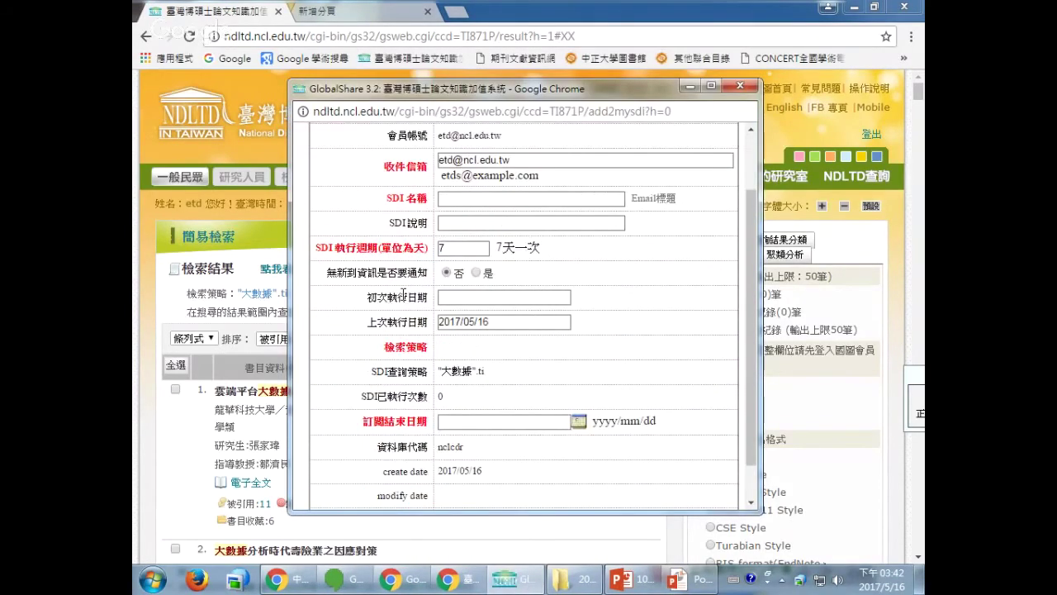
{"action": "left_click", "coordinate": [474, 200]}
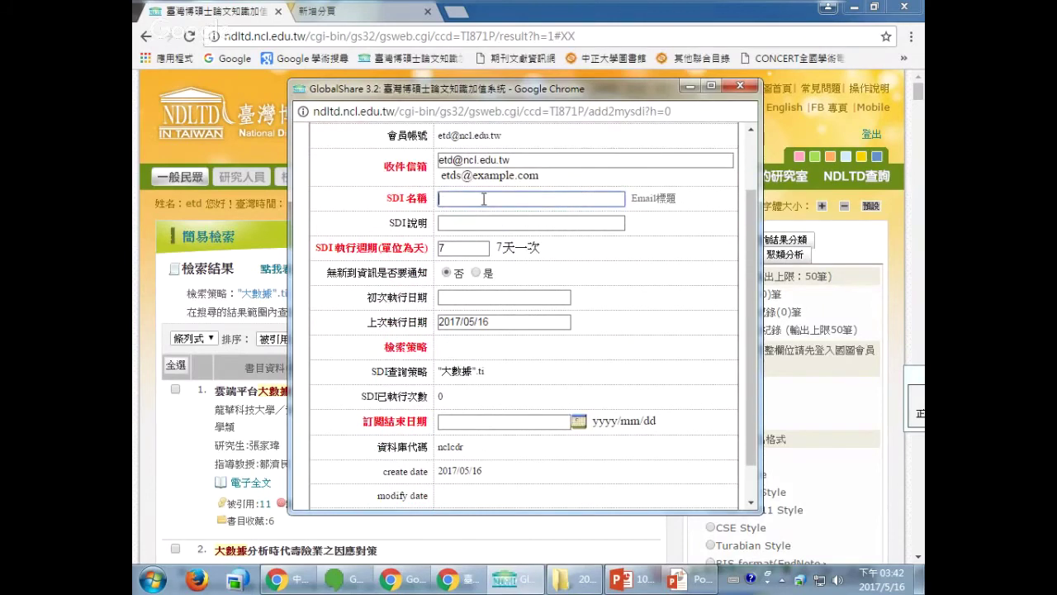
{"action": "right_click", "coordinate": [483, 199]}
{"action": "left_click", "coordinate": [526, 293]}
{"action": "left_click_drag", "start_coordinate": [468, 198], "coordinate": [393, 199]}
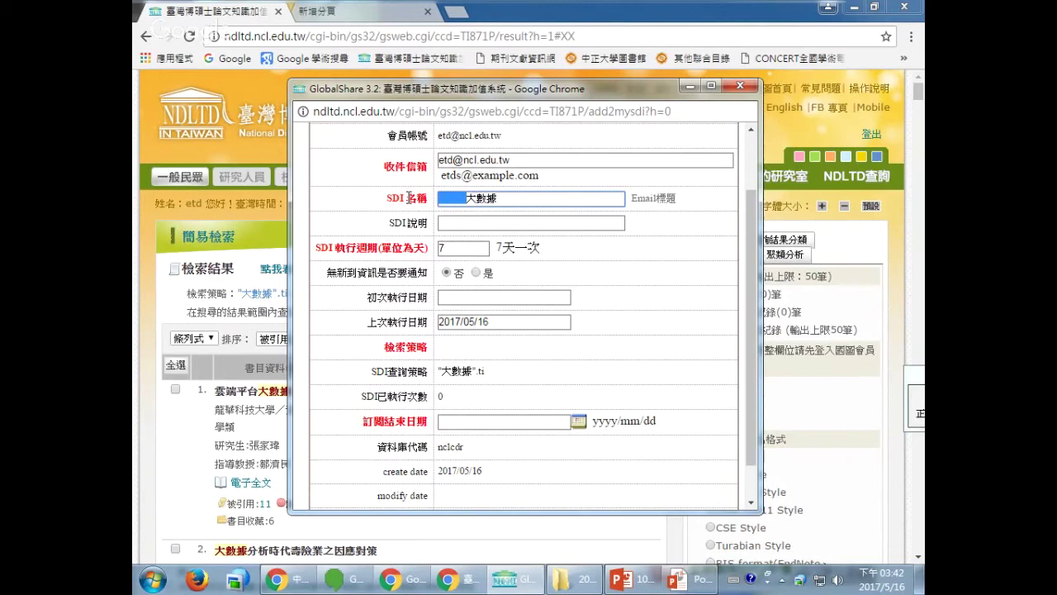
{"action": "key", "text": "BackSpace"}
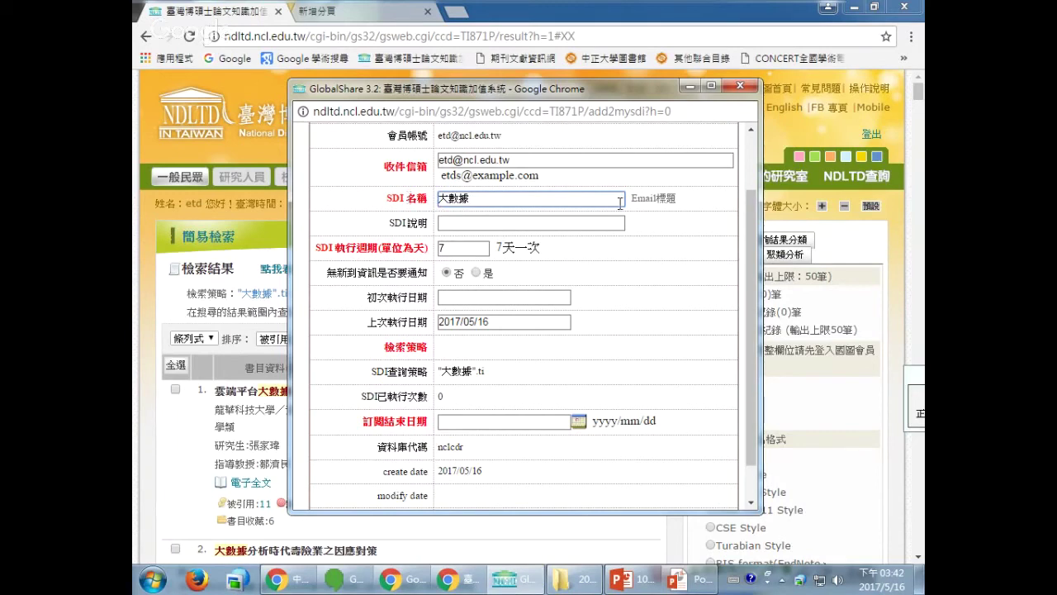
Review the SDI form's email title, first execution date and subscription end date fields, and close the form without saving
{"action": "left_click_drag", "start_coordinate": [634, 200], "coordinate": [675, 199]}
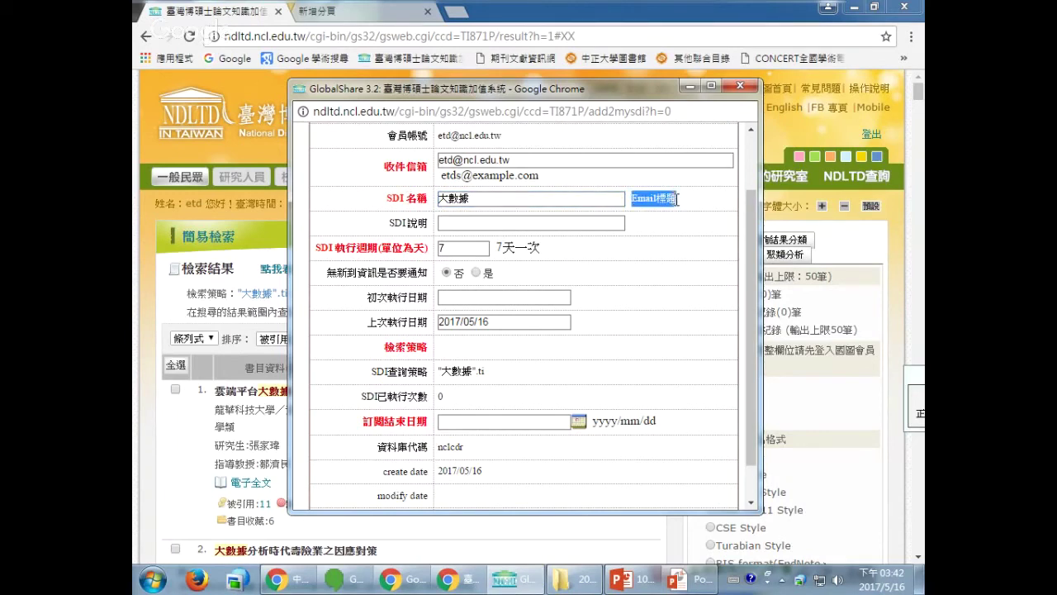
{"action": "left_click", "coordinate": [605, 197]}
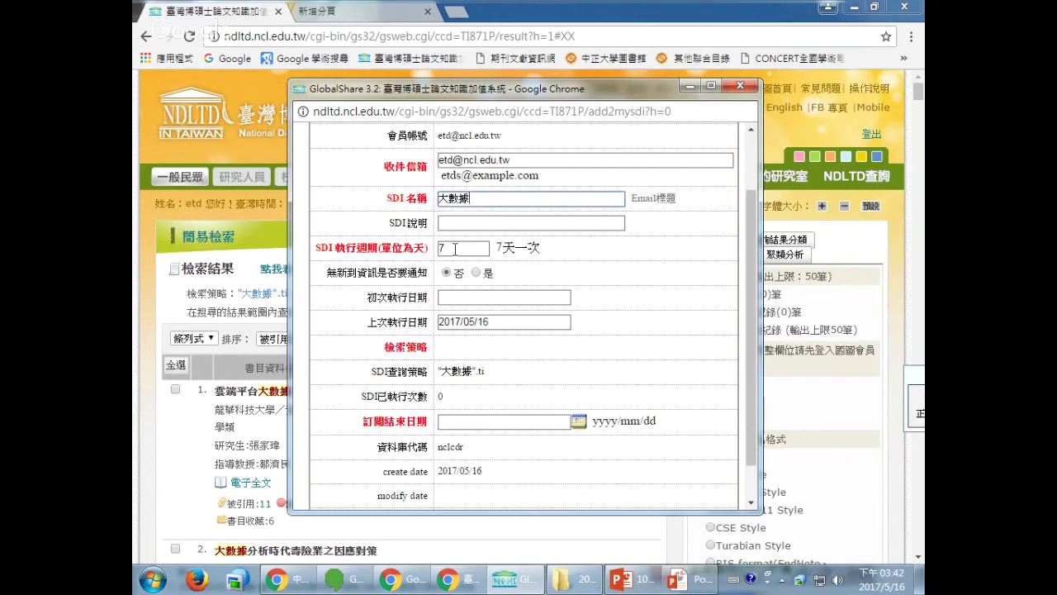
{"action": "left_click", "coordinate": [451, 299]}
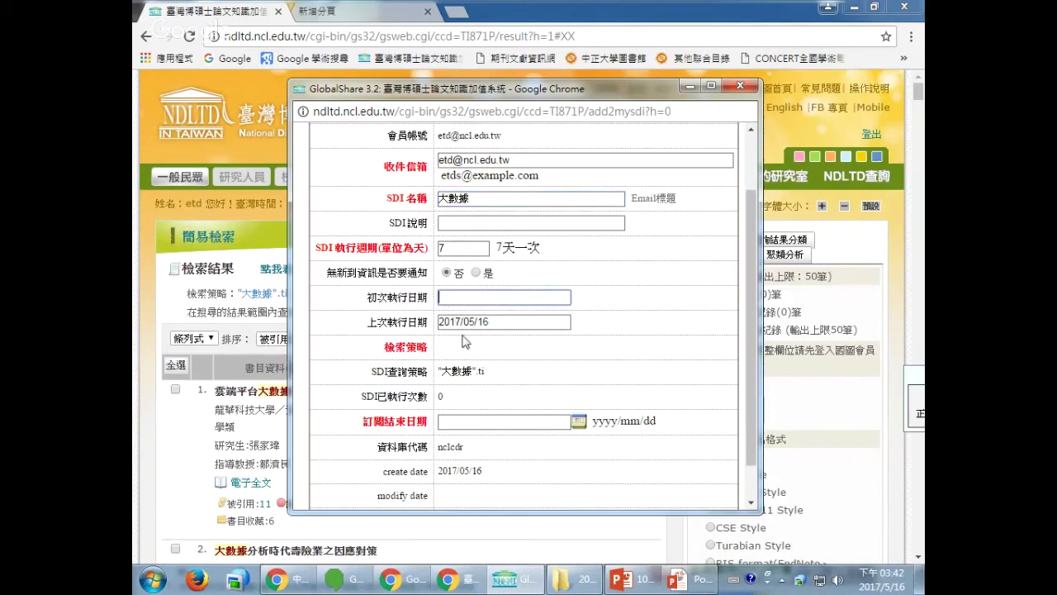
{"action": "left_click", "coordinate": [460, 422]}
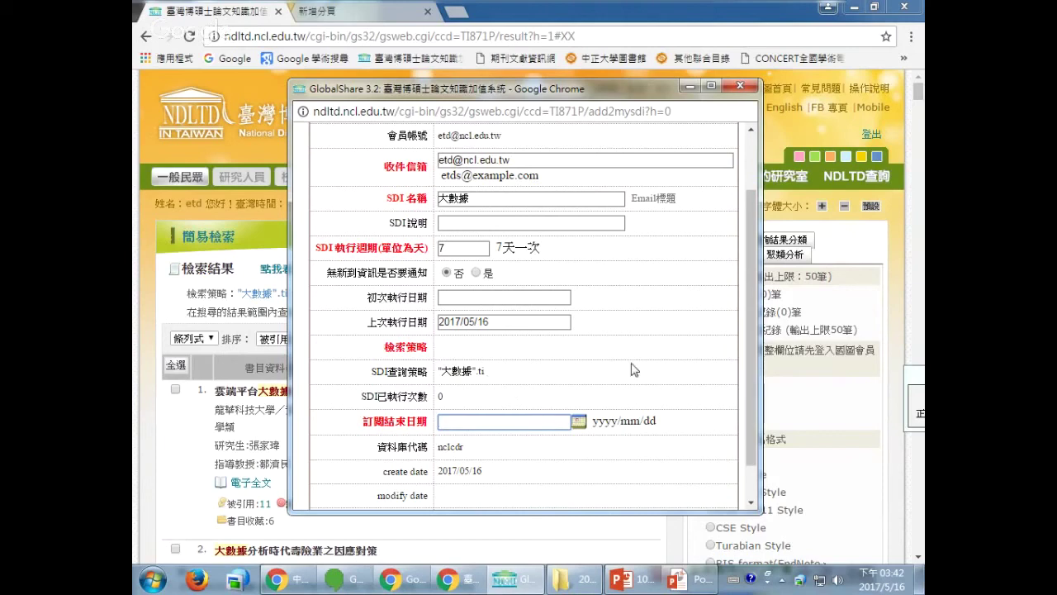
{"action": "scroll", "coordinate": [512, 398], "scroll_direction": "down", "scroll_amount": 1}
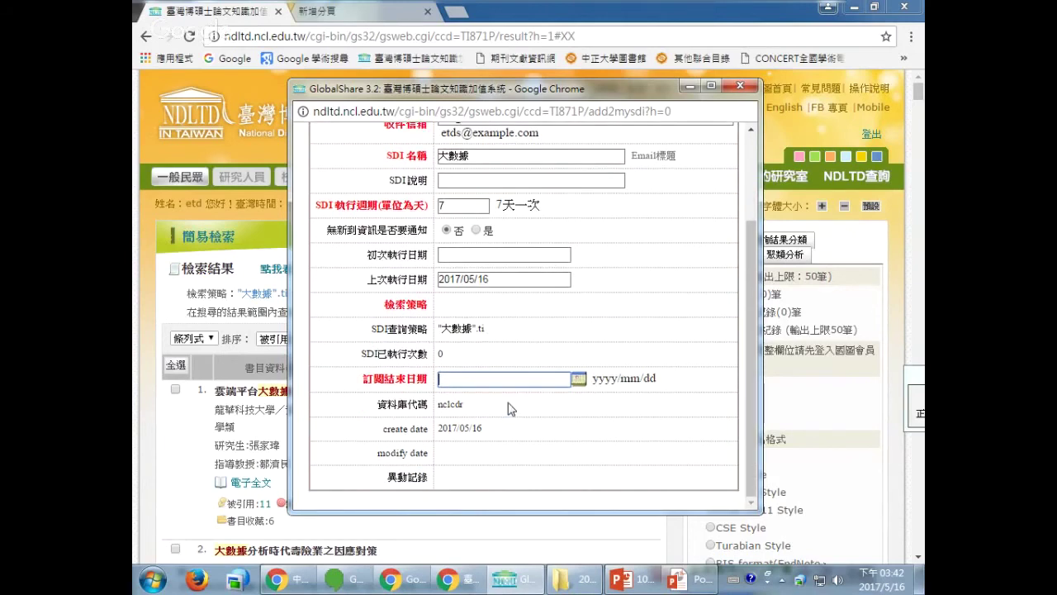
{"action": "scroll", "coordinate": [500, 428], "scroll_direction": "up", "scroll_amount": 3}
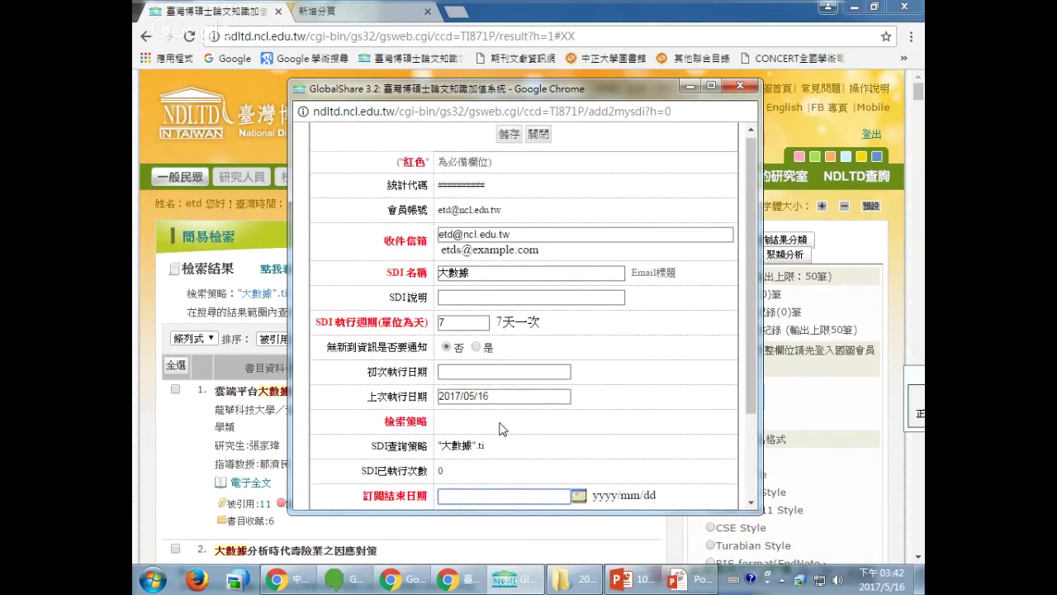
{"action": "scroll", "coordinate": [501, 429], "scroll_direction": "up", "scroll_amount": 1}
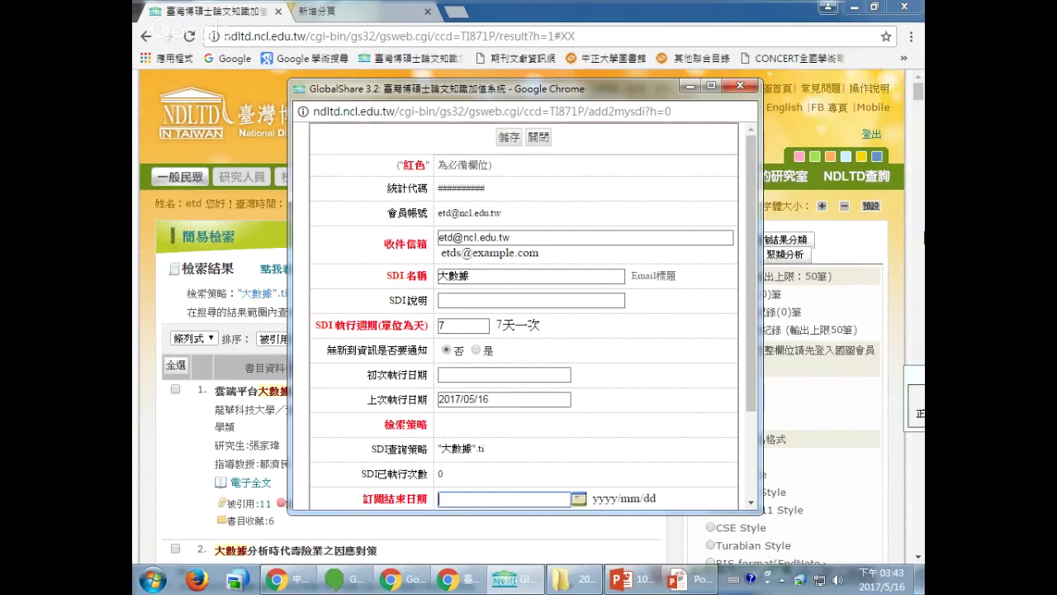
{"action": "left_click", "coordinate": [743, 86]}
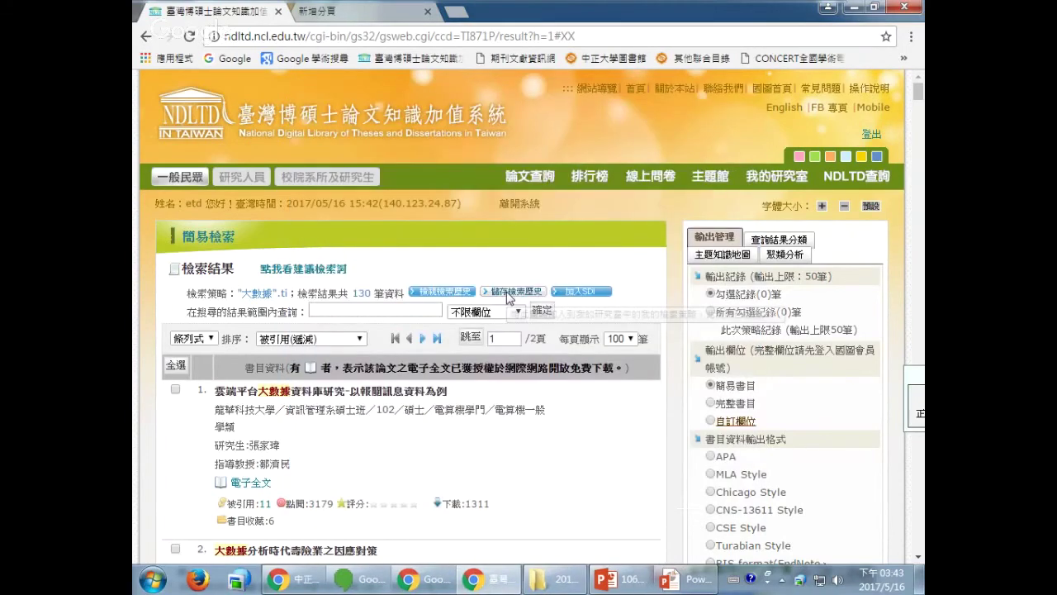
Open the saved search strategies listed under 我的檢索歷史 in 我的研究室
{"action": "left_click", "coordinate": [774, 177]}
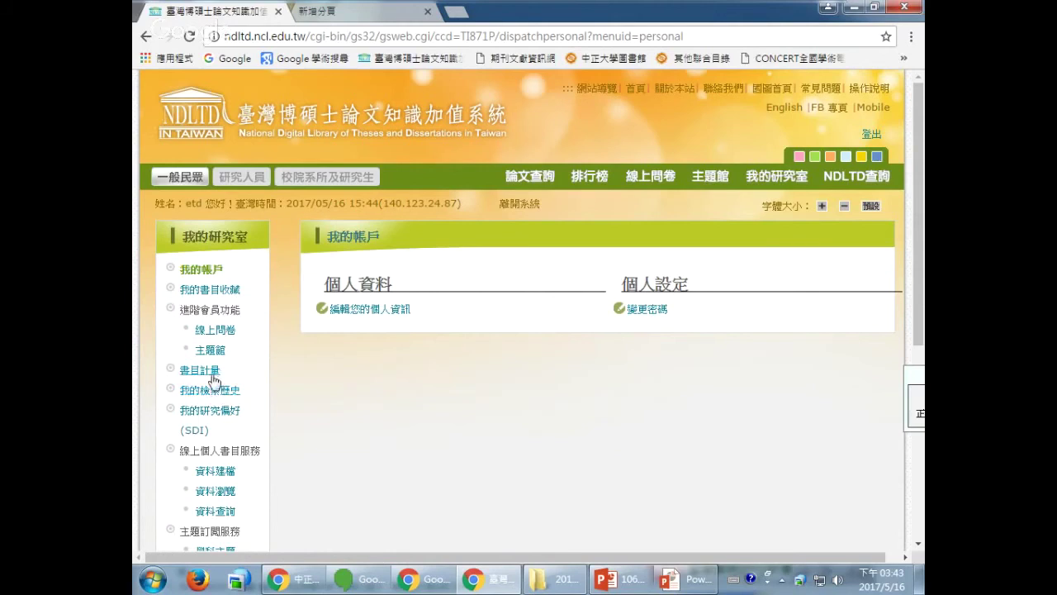
{"action": "left_click", "coordinate": [220, 399]}
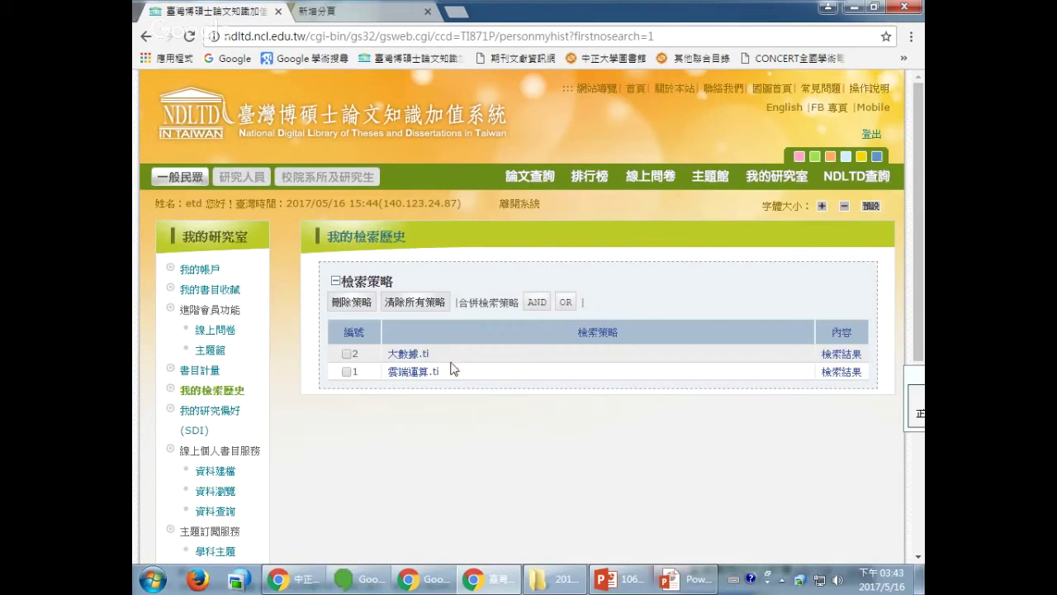
Go back to the basic thesis search page and reopen the results of the "大數據".ti search
{"action": "left_click", "coordinate": [545, 182]}
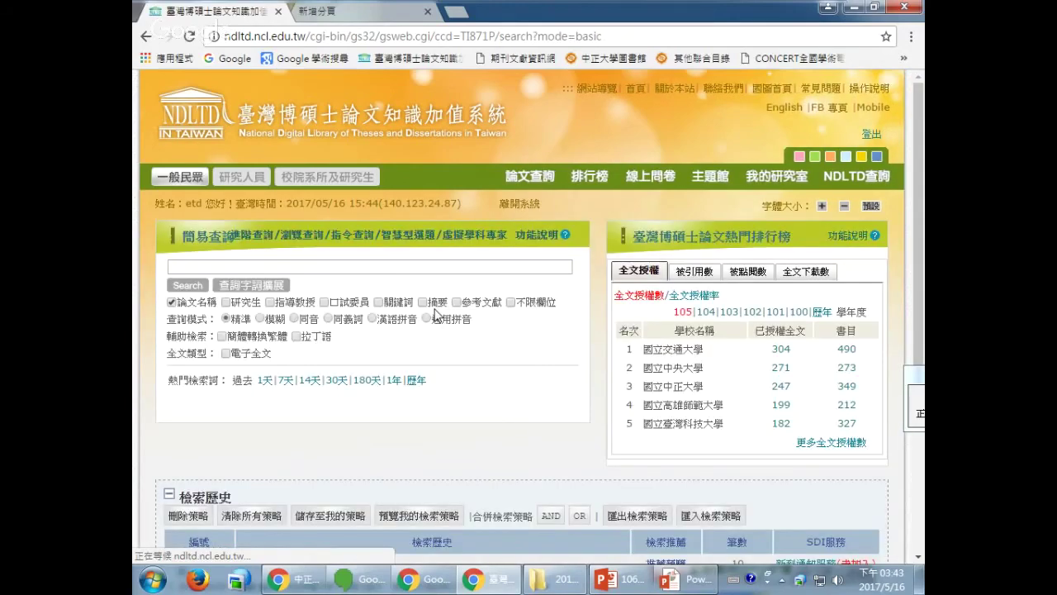
{"action": "scroll", "coordinate": [267, 405], "scroll_direction": "down", "scroll_amount": 2}
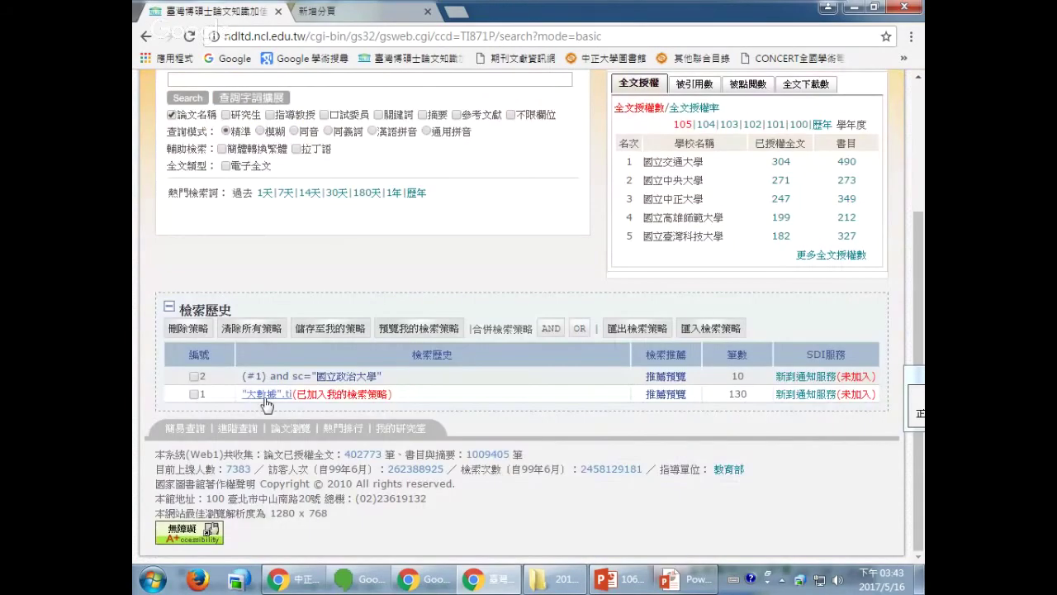
{"action": "left_click", "coordinate": [267, 401]}
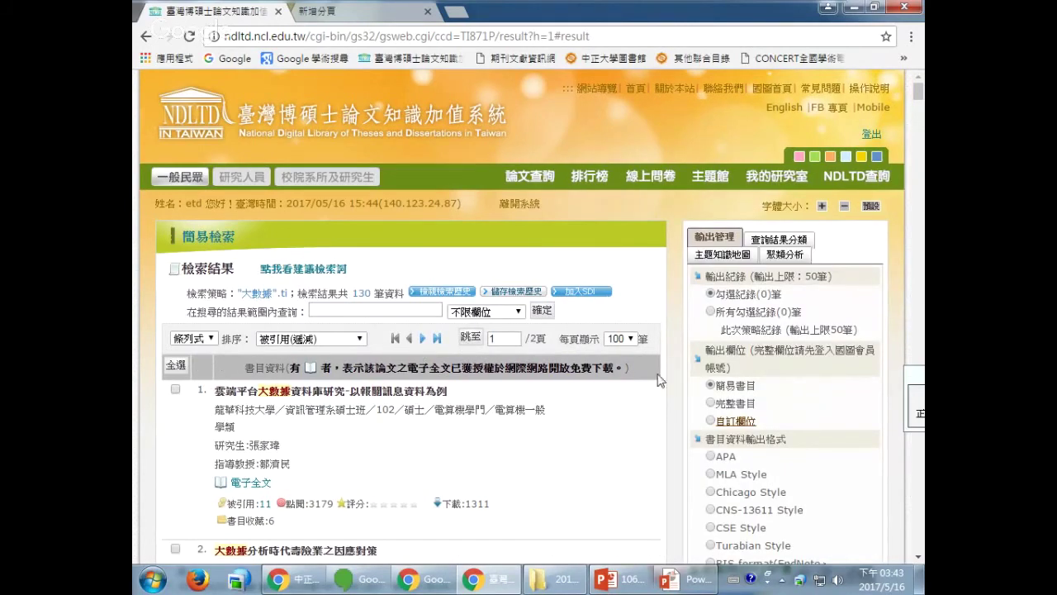
Select all theses on the results page and show the 我的書目收藏 options for saving them to a folder
{"action": "left_click", "coordinate": [175, 364]}
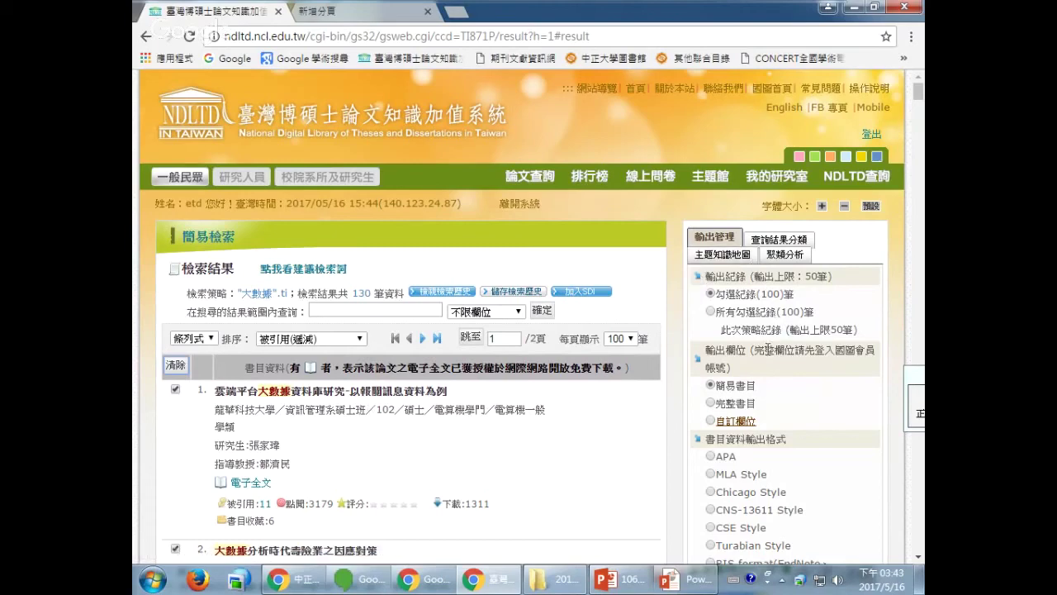
{"action": "scroll", "coordinate": [793, 351], "scroll_direction": "down", "scroll_amount": 6}
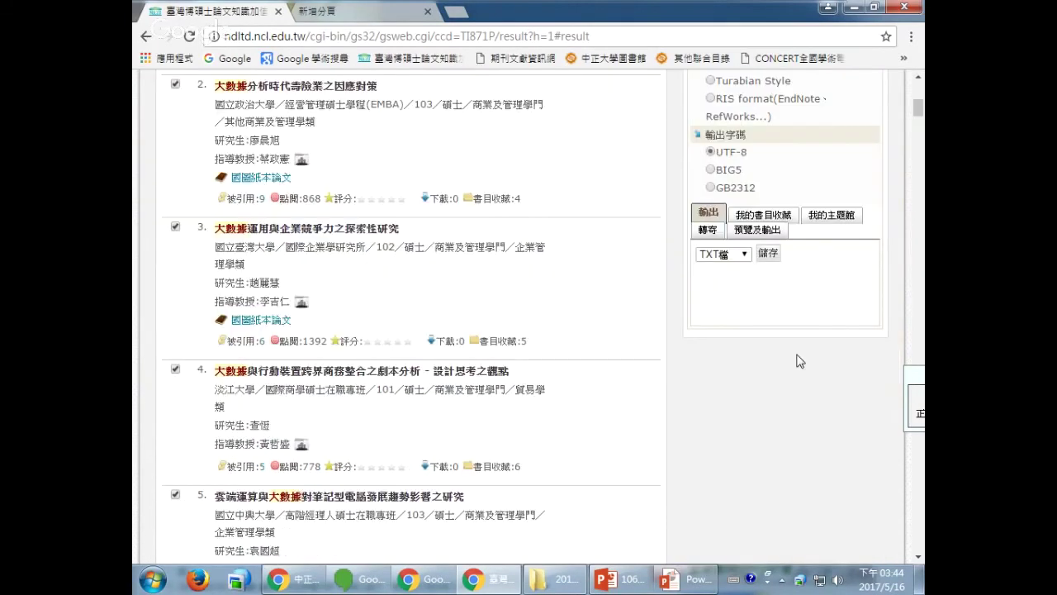
{"action": "left_click", "coordinate": [764, 214]}
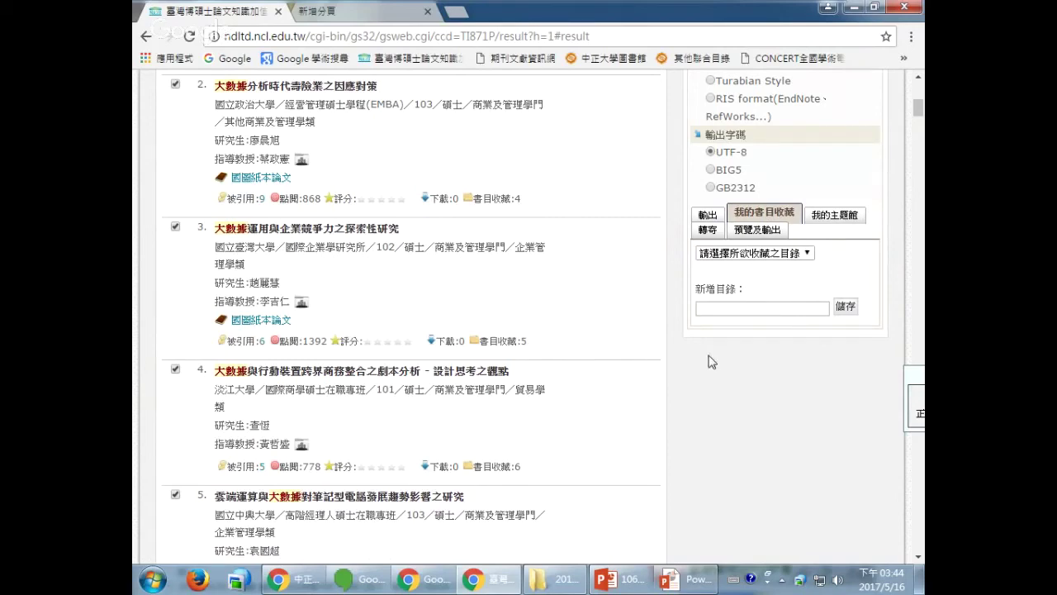
Open 我的書目收藏 in 我的研究室 and display the contents of the 大數據 folder
{"action": "scroll", "coordinate": [706, 354], "scroll_direction": "up", "scroll_amount": 5}
{"action": "scroll", "coordinate": [703, 354], "scroll_direction": "up", "scroll_amount": 1}
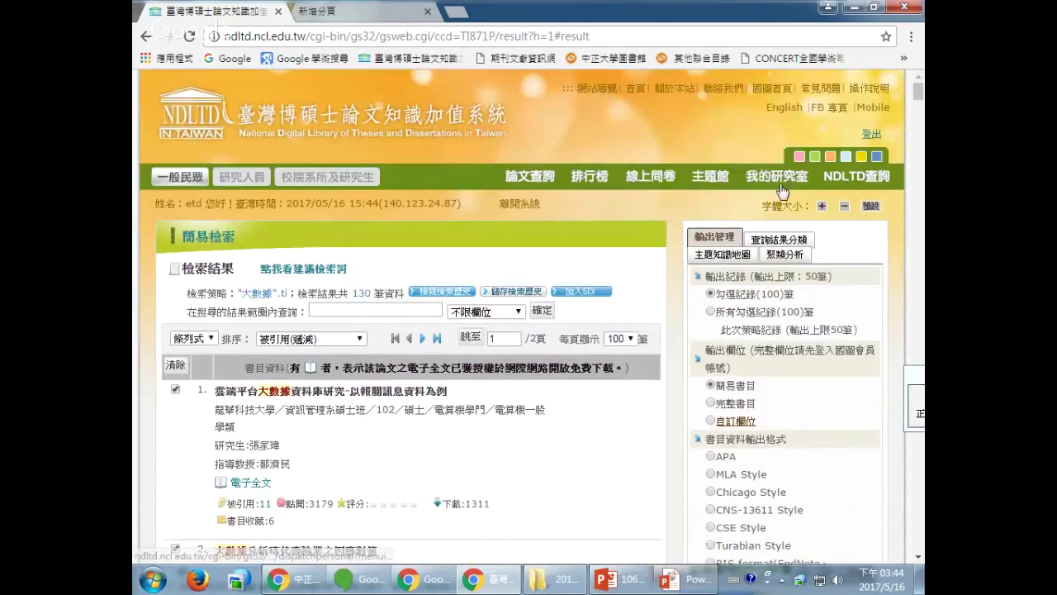
{"action": "left_click", "coordinate": [780, 183]}
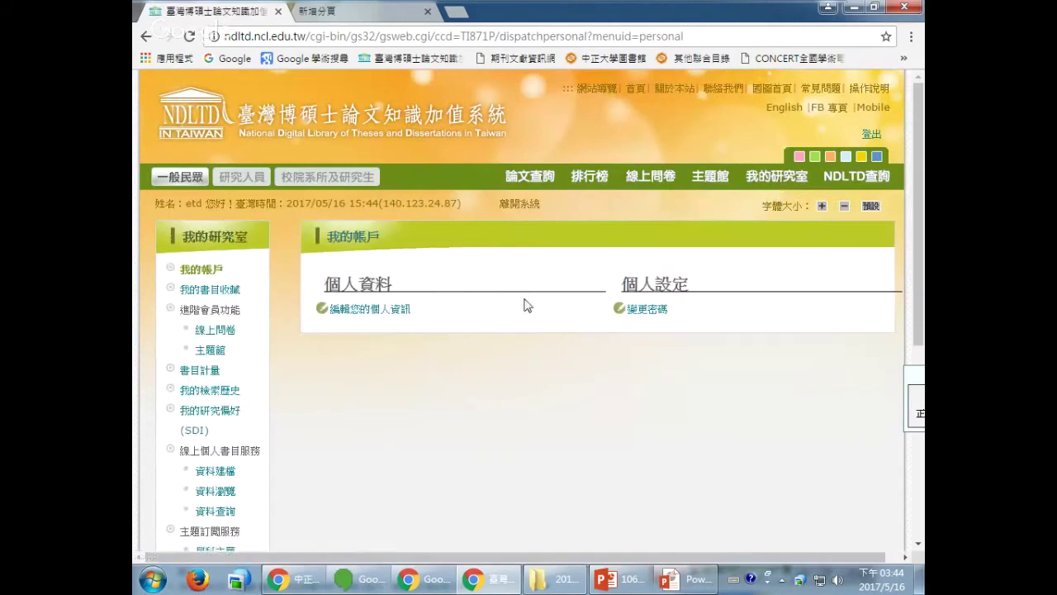
{"action": "left_click", "coordinate": [202, 291]}
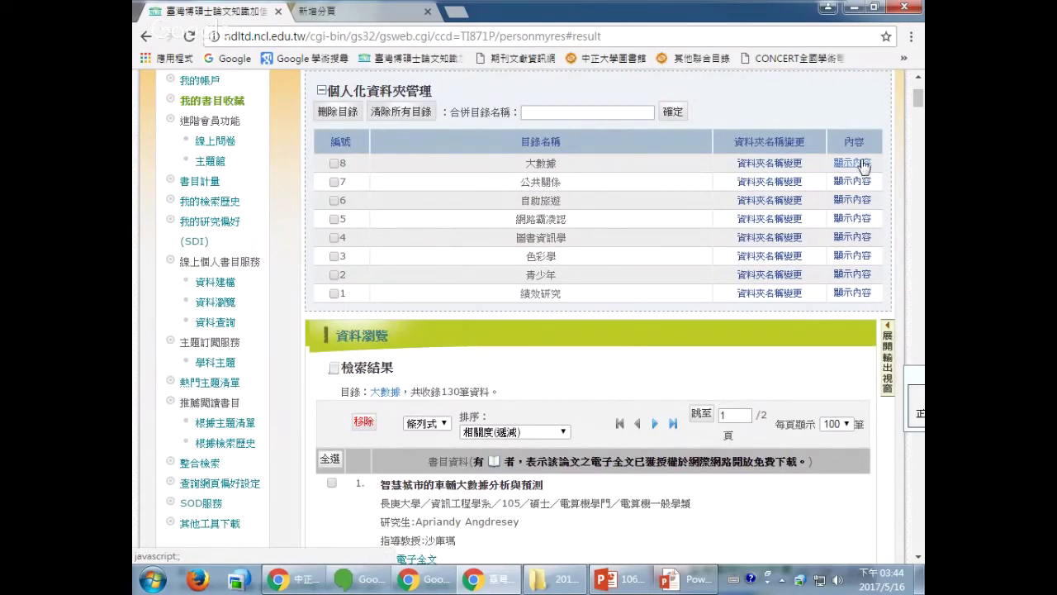
{"action": "scroll", "coordinate": [583, 367], "scroll_direction": "down", "scroll_amount": 3}
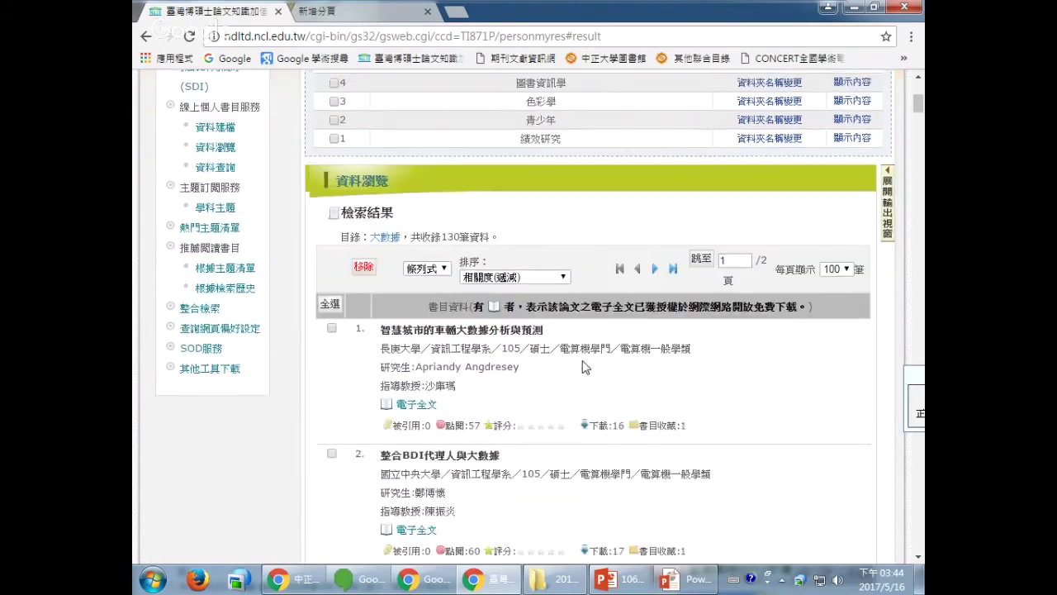
{"action": "scroll", "coordinate": [450, 285], "scroll_direction": "up", "scroll_amount": 3}
{"action": "scroll", "coordinate": [449, 295], "scroll_direction": "down", "scroll_amount": 3}
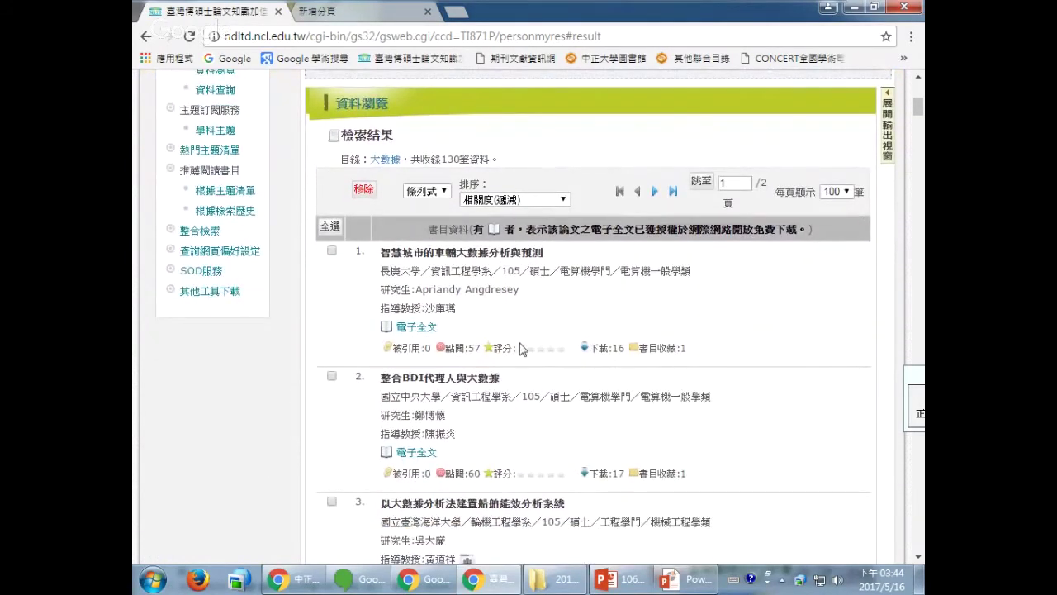
{"action": "scroll", "coordinate": [519, 349], "scroll_direction": "down", "scroll_amount": 2}
{"action": "scroll", "coordinate": [519, 350], "scroll_direction": "up", "scroll_amount": 2}
{"action": "scroll", "coordinate": [402, 324], "scroll_direction": "down", "scroll_amount": 1}
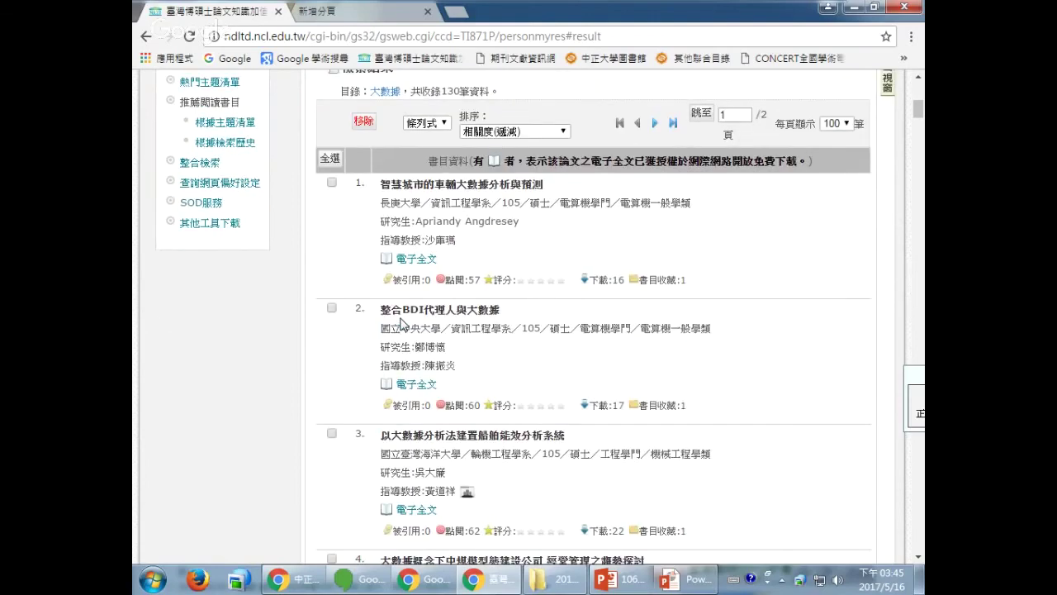
{"action": "scroll", "coordinate": [402, 325], "scroll_direction": "down", "scroll_amount": 1}
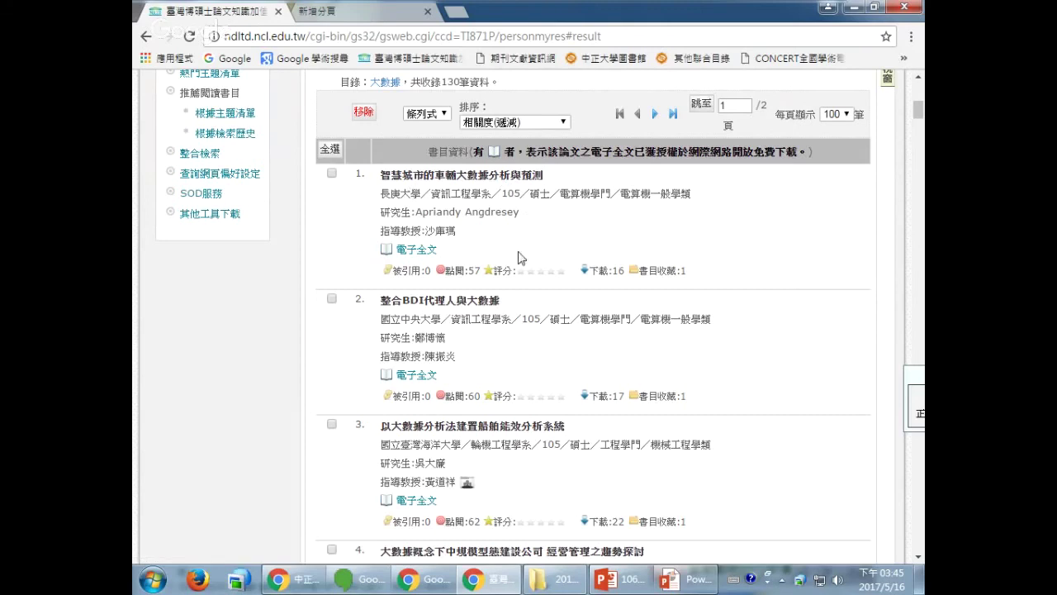
Remove the thesis 智慧城市的車輛大數據分析與預測 from the 大數據 folder
{"action": "left_click", "coordinate": [331, 174]}
{"action": "left_click", "coordinate": [371, 115]}
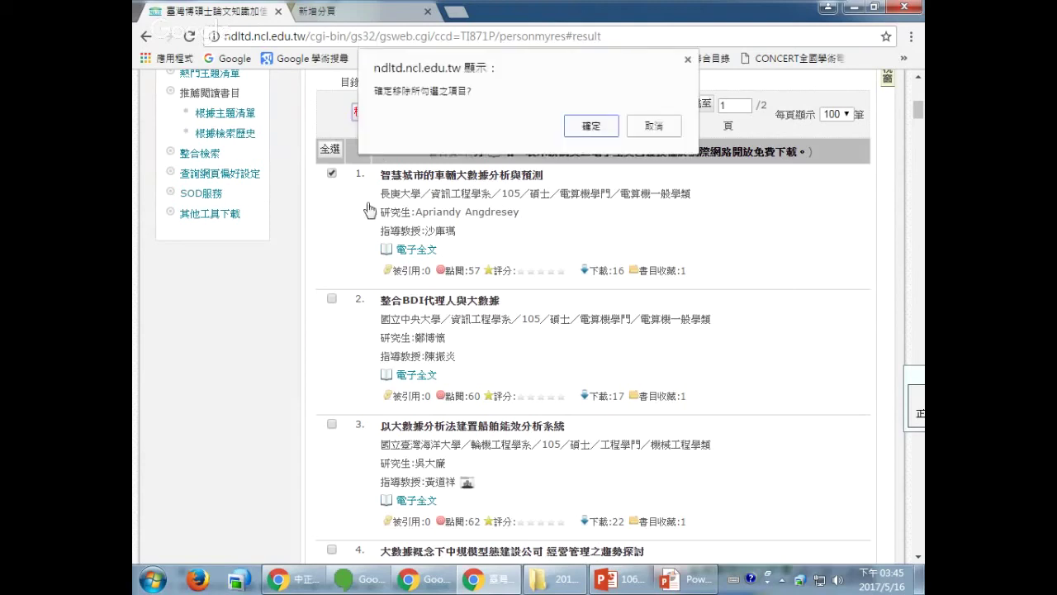
{"action": "left_click", "coordinate": [592, 128]}
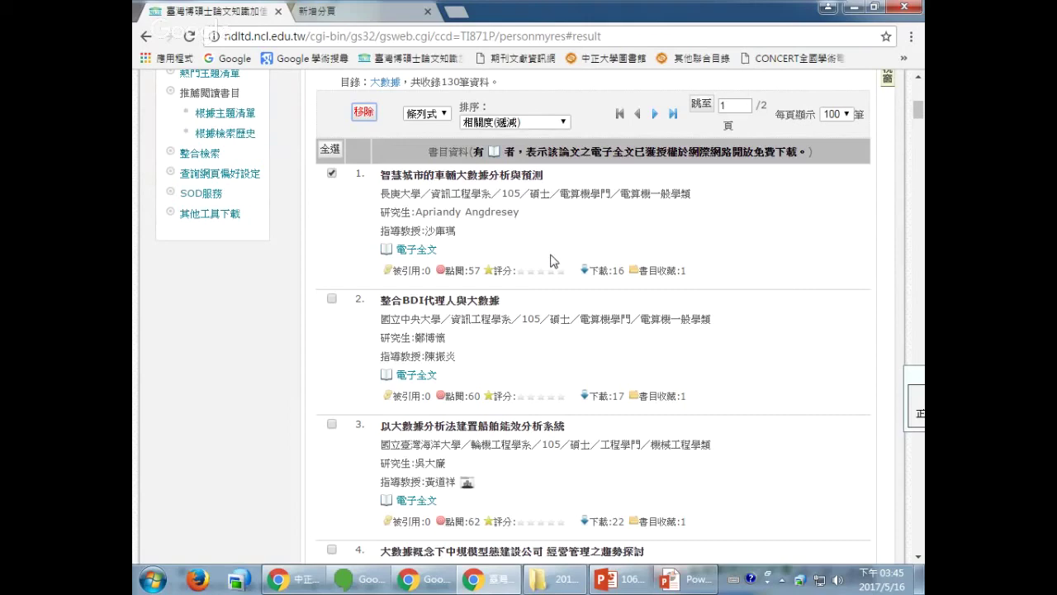
{"action": "scroll", "coordinate": [479, 281], "scroll_direction": "up", "scroll_amount": 2}
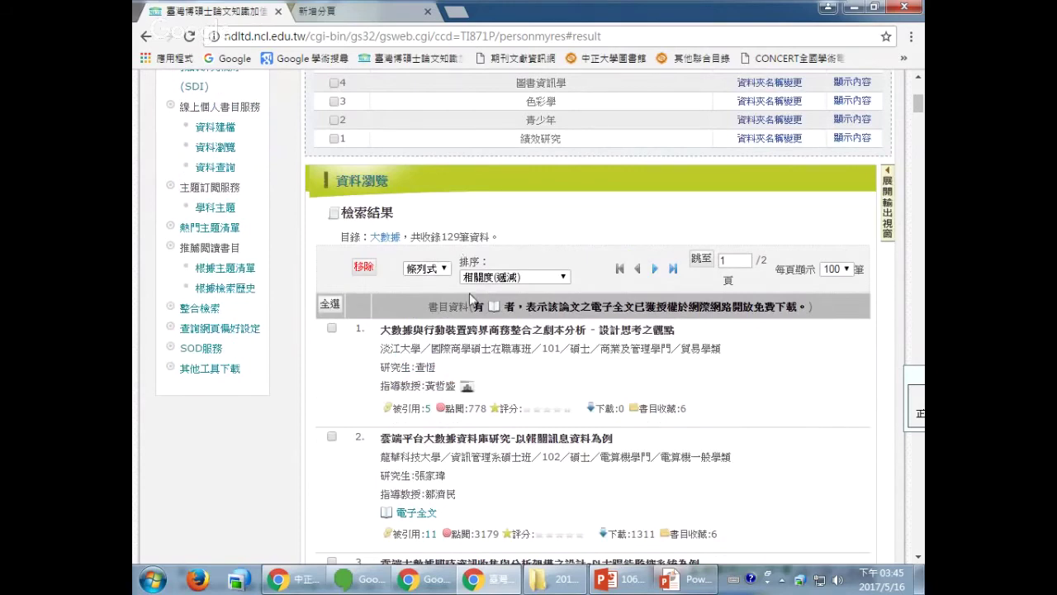
Sort the theses in the 大數據 folder by 下載(遞減)
{"action": "scroll", "coordinate": [473, 299], "scroll_direction": "down", "scroll_amount": 1}
{"action": "scroll", "coordinate": [472, 299], "scroll_direction": "down", "scroll_amount": 2}
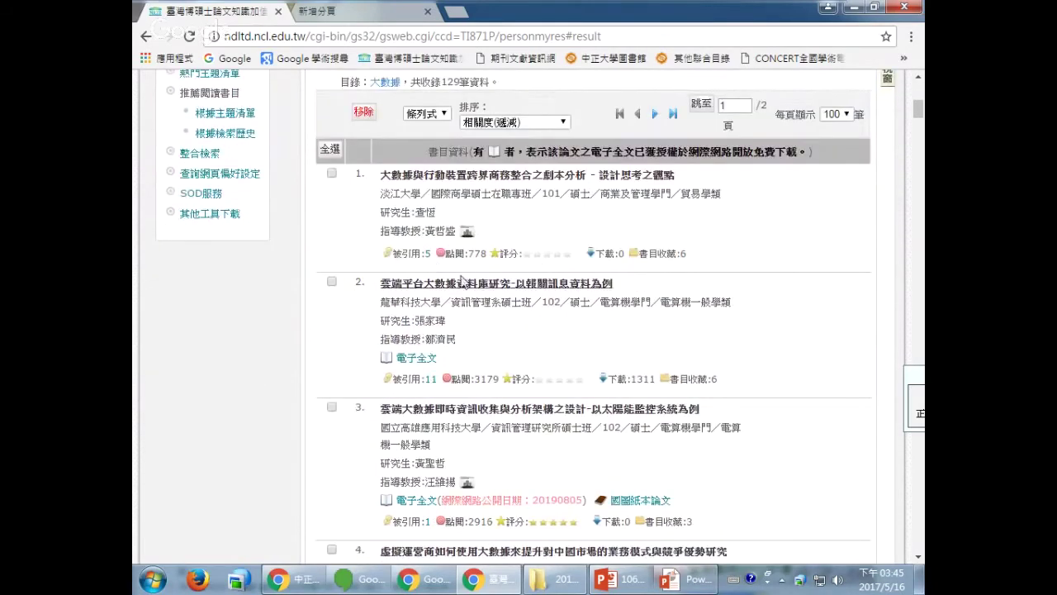
{"action": "scroll", "coordinate": [512, 330], "scroll_direction": "up", "scroll_amount": 1}
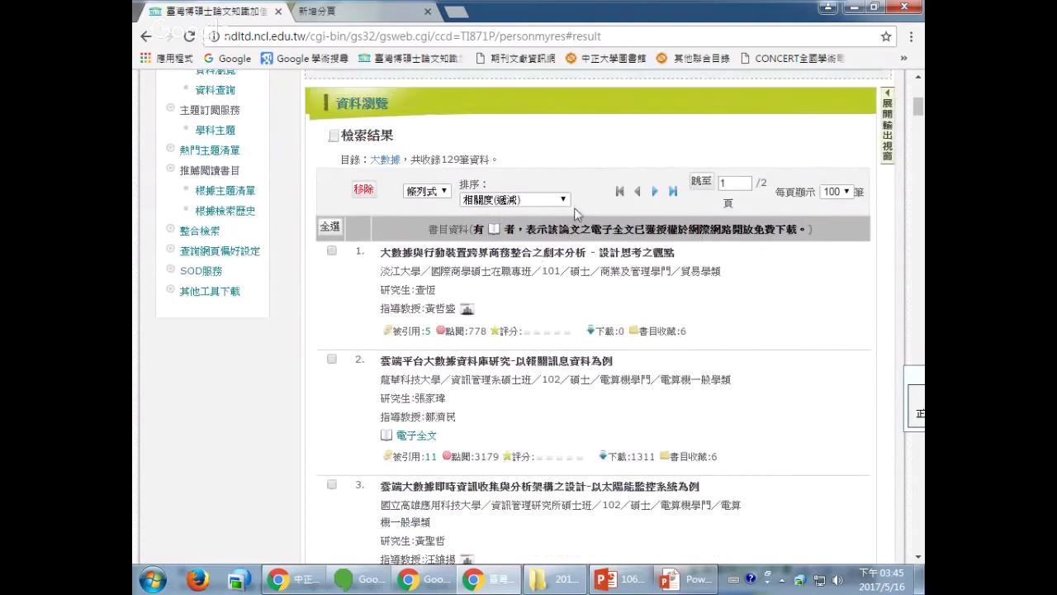
{"action": "left_click", "coordinate": [561, 200]}
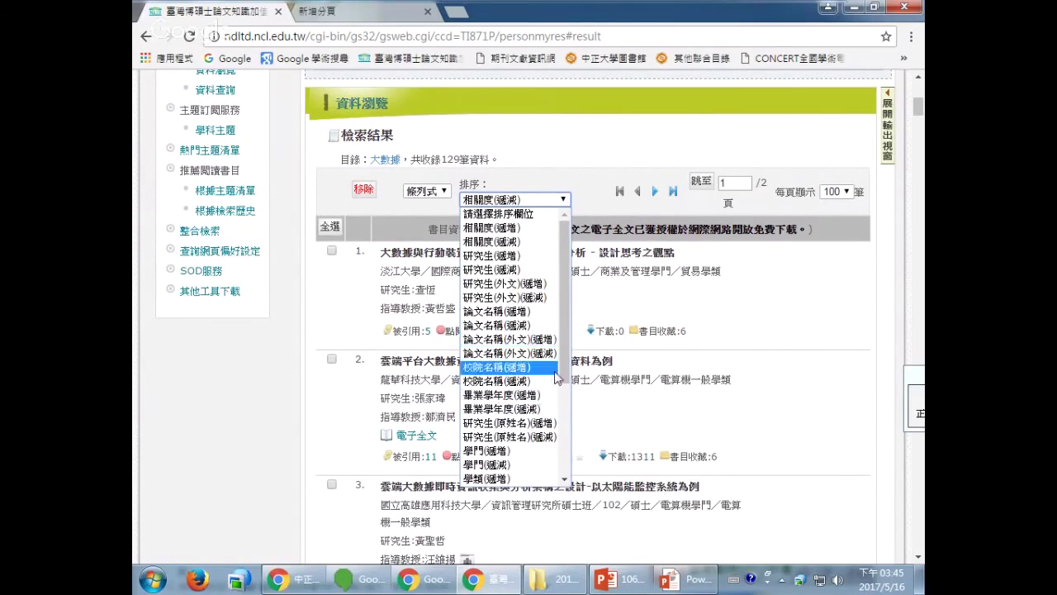
{"action": "scroll", "coordinate": [566, 360], "scroll_direction": "down", "scroll_amount": 4}
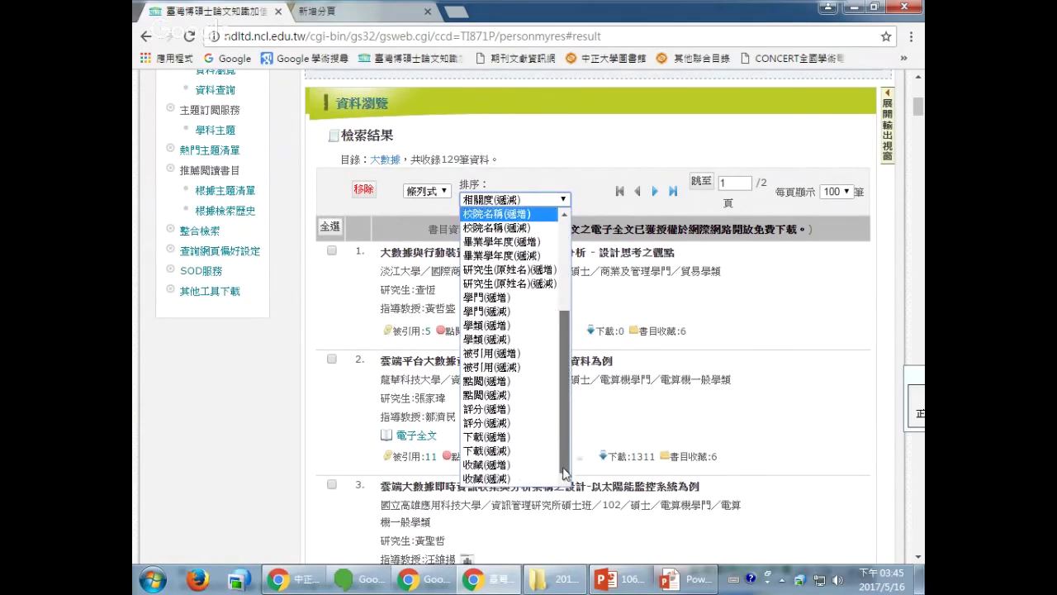
{"action": "left_click", "coordinate": [505, 451]}
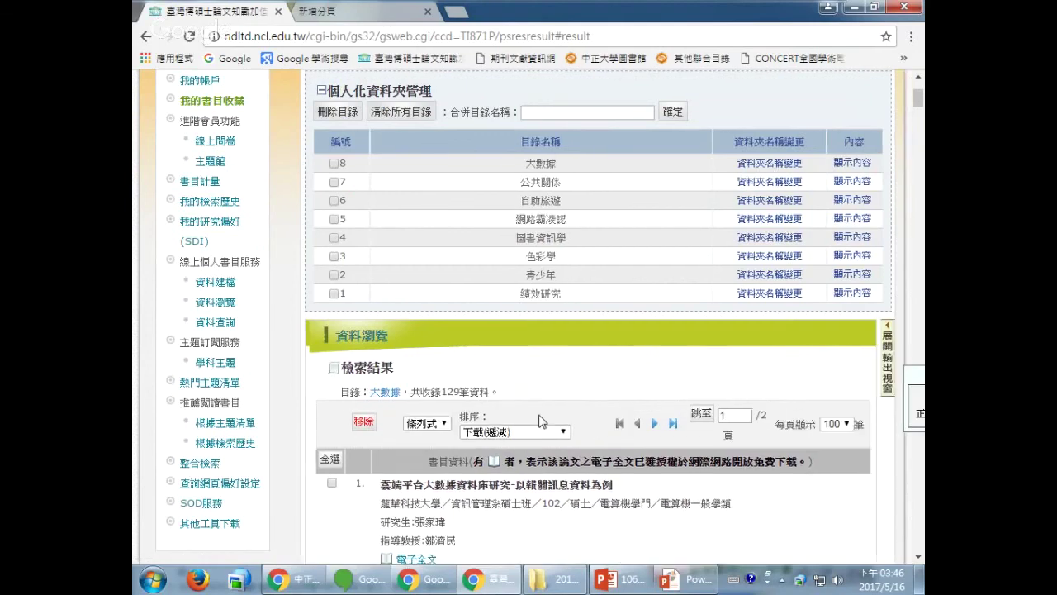
{"action": "scroll", "coordinate": [529, 417], "scroll_direction": "down", "scroll_amount": 2}
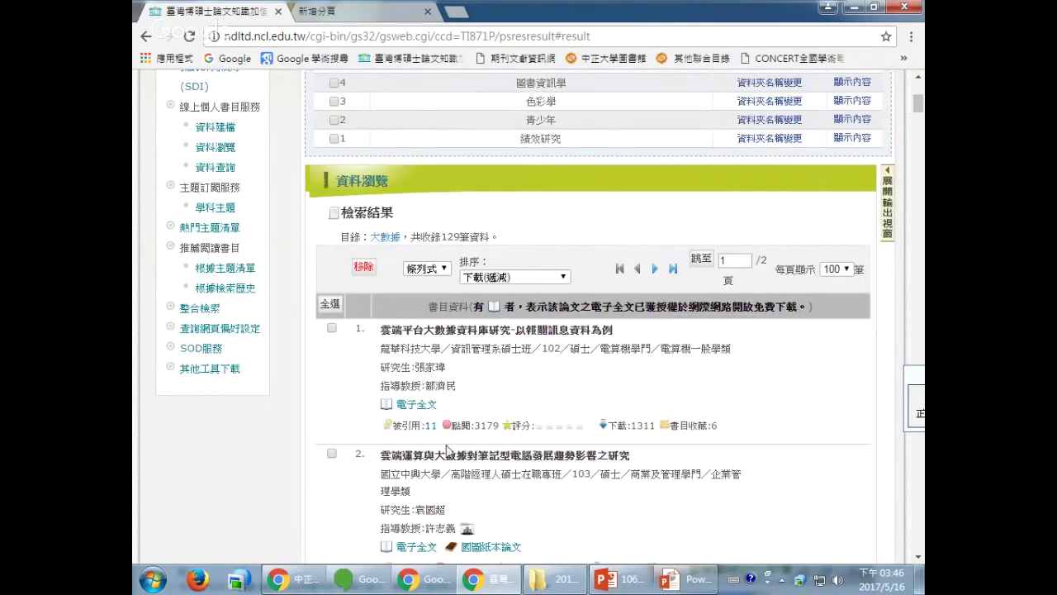
Change the sort order of the 大數據 folder's theses to 下載(遞增)
{"action": "left_click", "coordinate": [563, 277]}
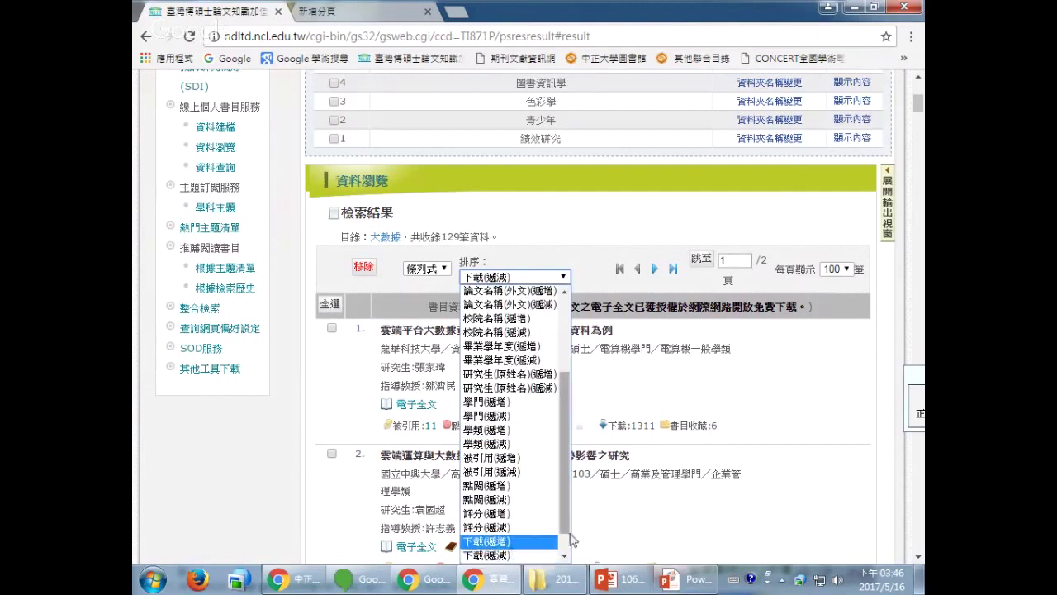
{"action": "scroll", "coordinate": [566, 526], "scroll_direction": "down", "scroll_amount": 1}
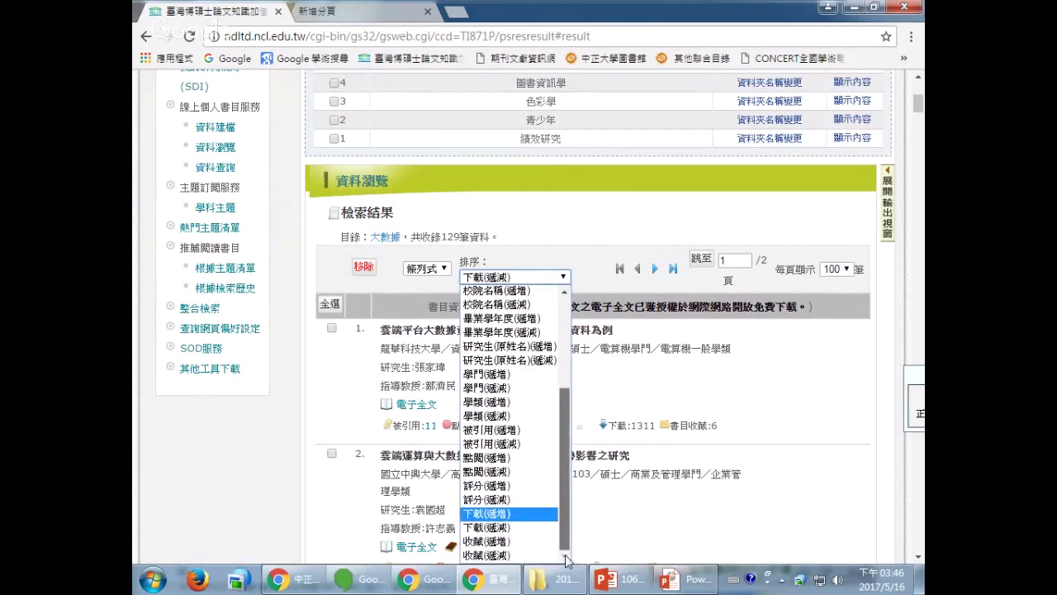
{"action": "left_click", "coordinate": [507, 514]}
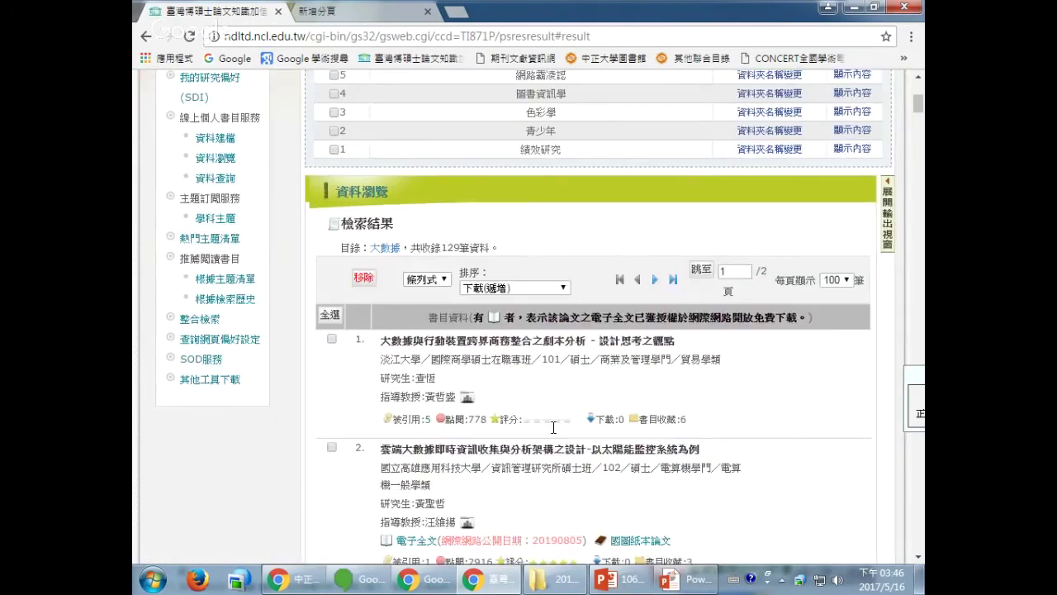
{"action": "scroll", "coordinate": [496, 333], "scroll_direction": "down", "scroll_amount": 2}
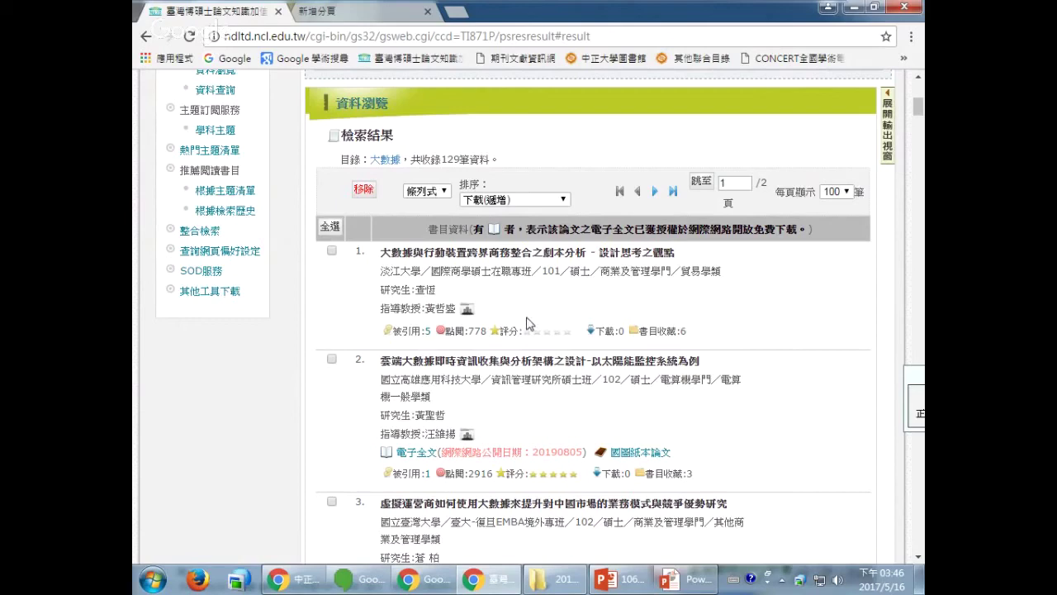
Remove the fourth through seventh theses listed in the 大數據 folder and confirm their removal
{"action": "scroll", "coordinate": [526, 322], "scroll_direction": "down", "scroll_amount": 2}
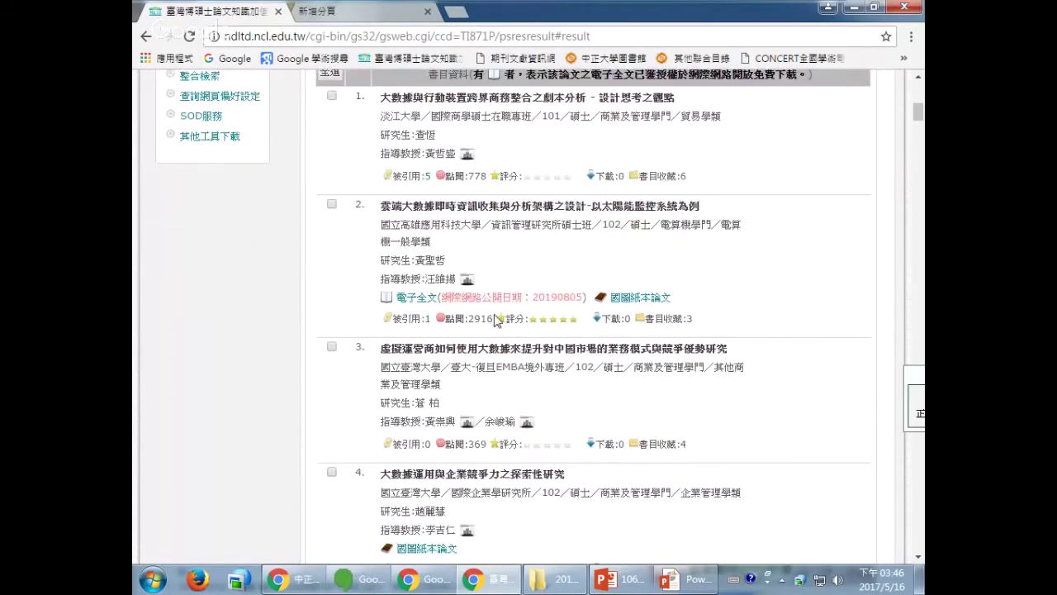
{"action": "scroll", "coordinate": [502, 312], "scroll_direction": "down", "scroll_amount": 2}
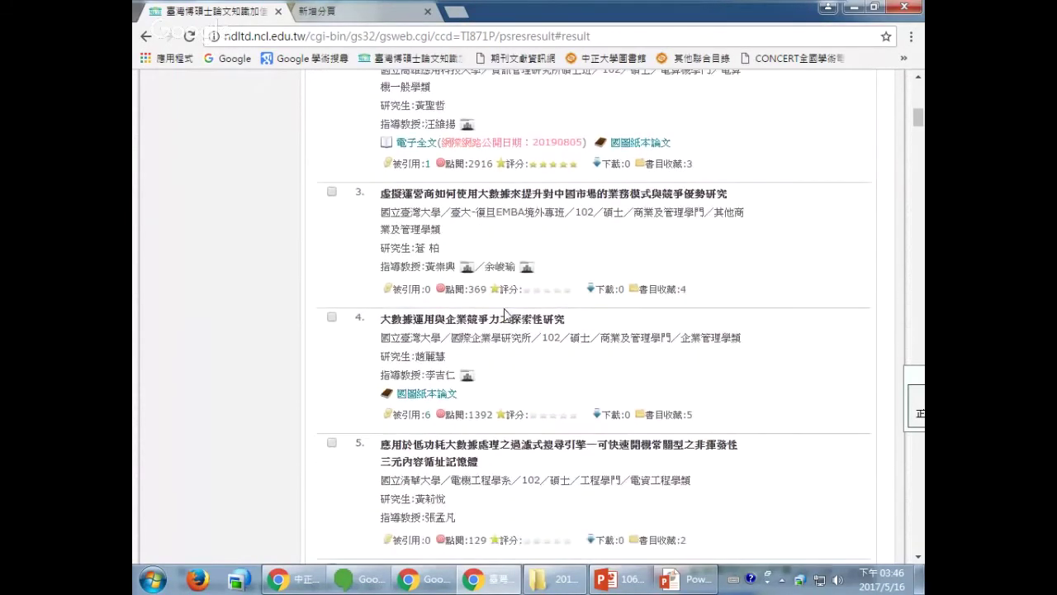
{"action": "scroll", "coordinate": [504, 312], "scroll_direction": "down", "scroll_amount": 3}
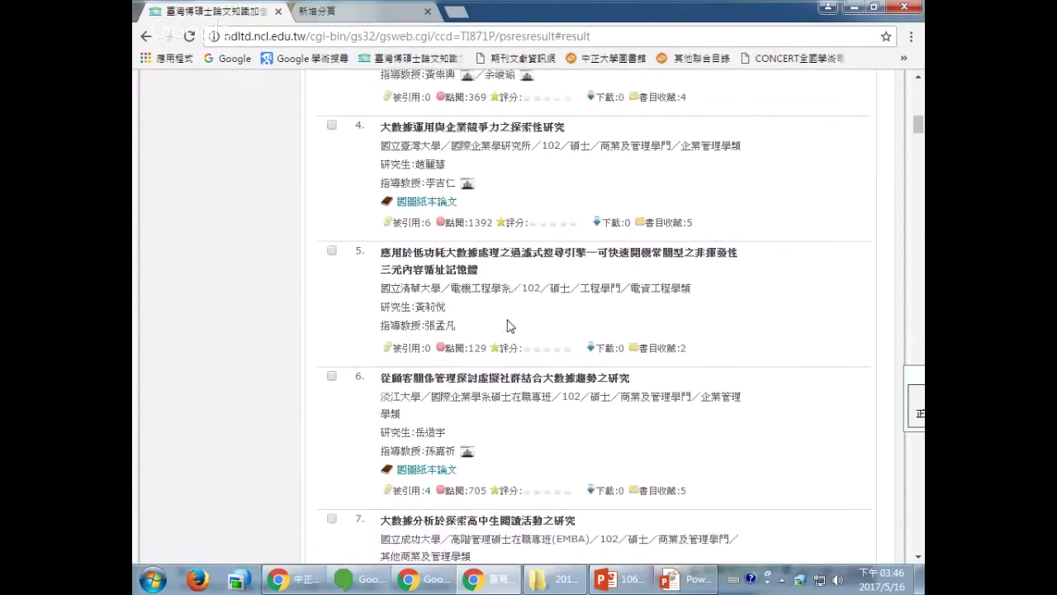
{"action": "scroll", "coordinate": [512, 331], "scroll_direction": "down", "scroll_amount": 1}
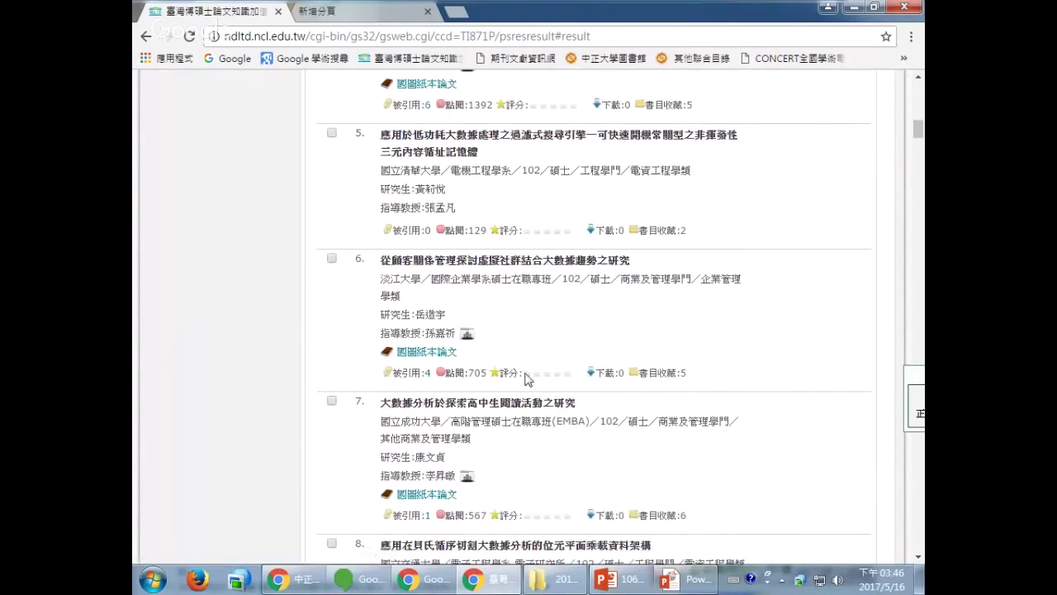
{"action": "left_click", "coordinate": [332, 259]}
{"action": "left_click", "coordinate": [332, 401]}
{"action": "scroll", "coordinate": [499, 348], "scroll_direction": "up", "scroll_amount": 4}
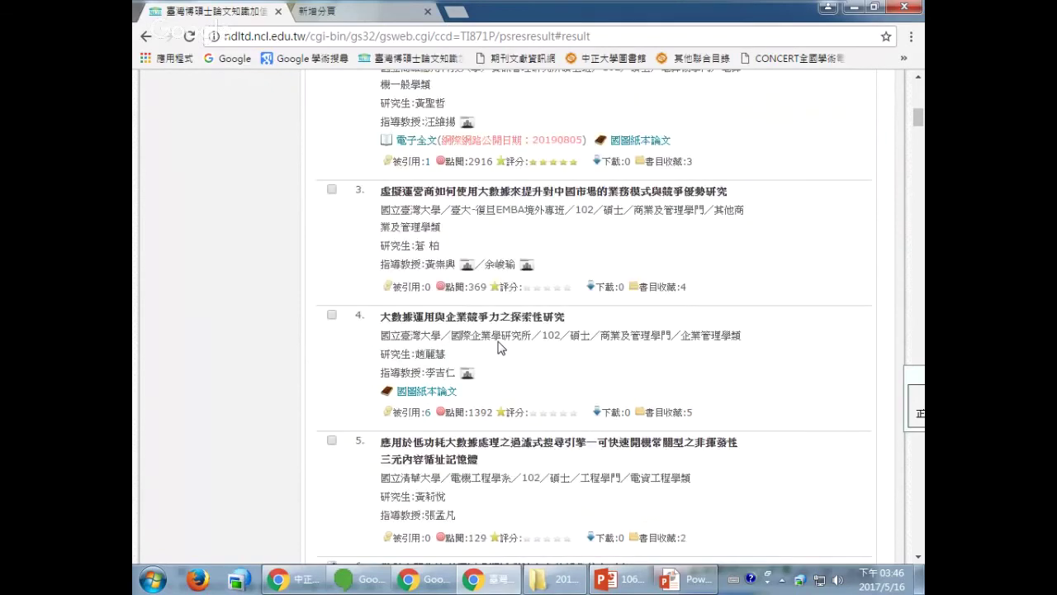
{"action": "left_click", "coordinate": [332, 317]}
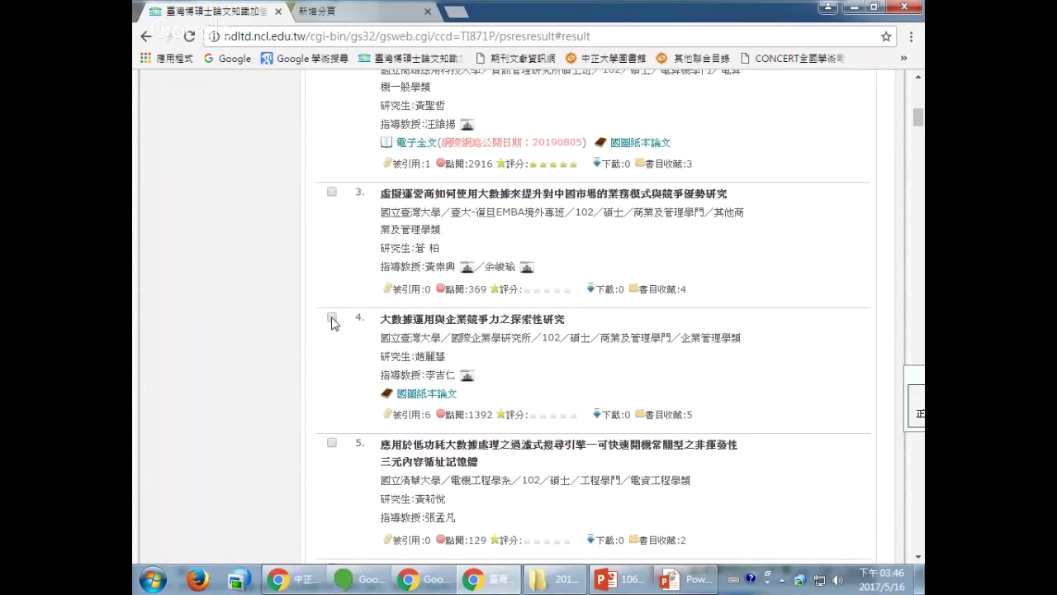
{"action": "left_click", "coordinate": [333, 445]}
{"action": "scroll", "coordinate": [436, 361], "scroll_direction": "up", "scroll_amount": 5}
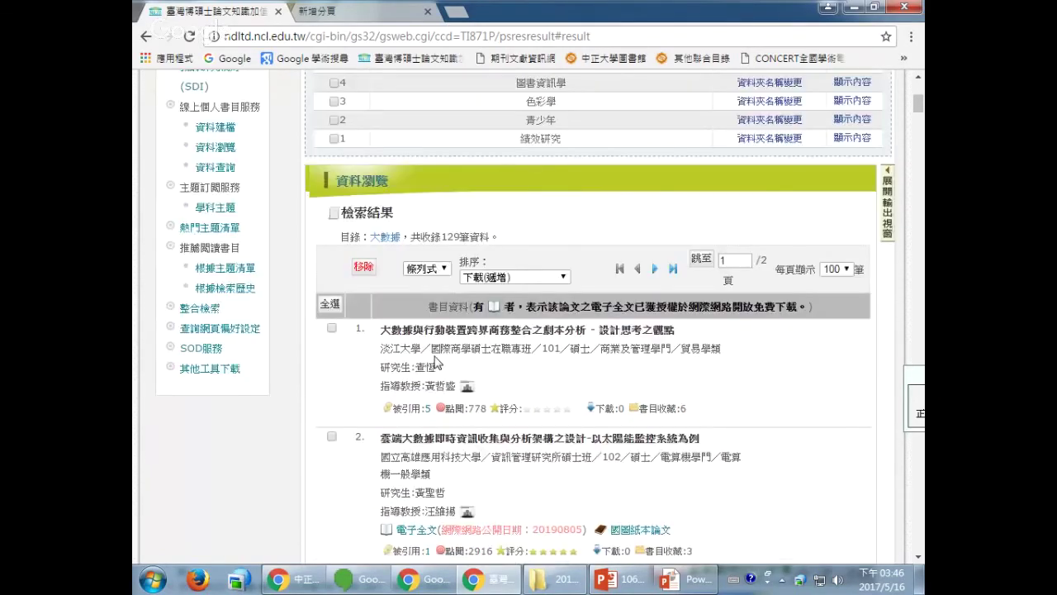
{"action": "left_click", "coordinate": [363, 266]}
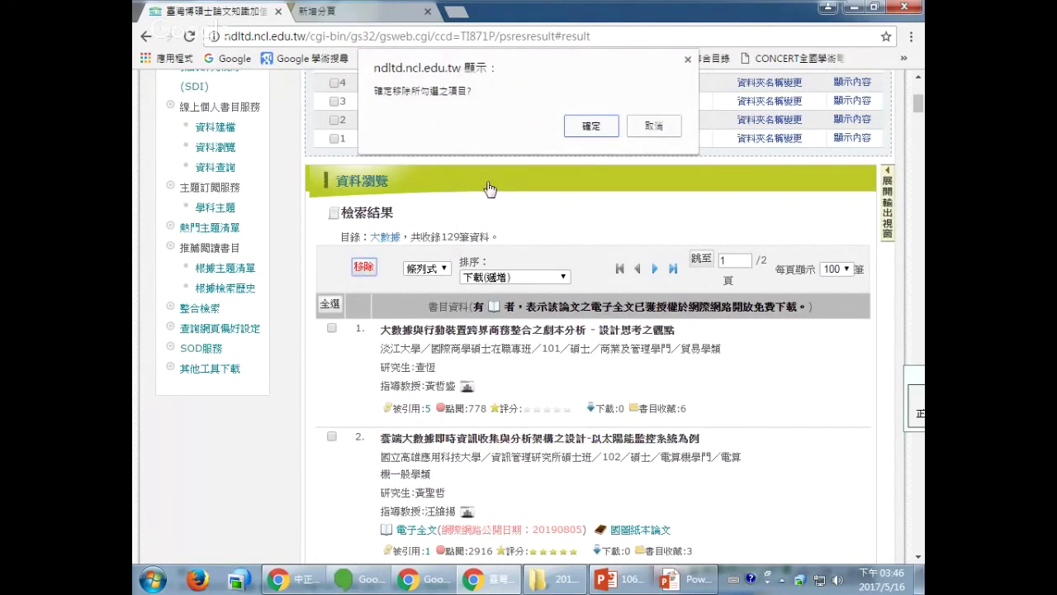
{"action": "left_click", "coordinate": [601, 129]}
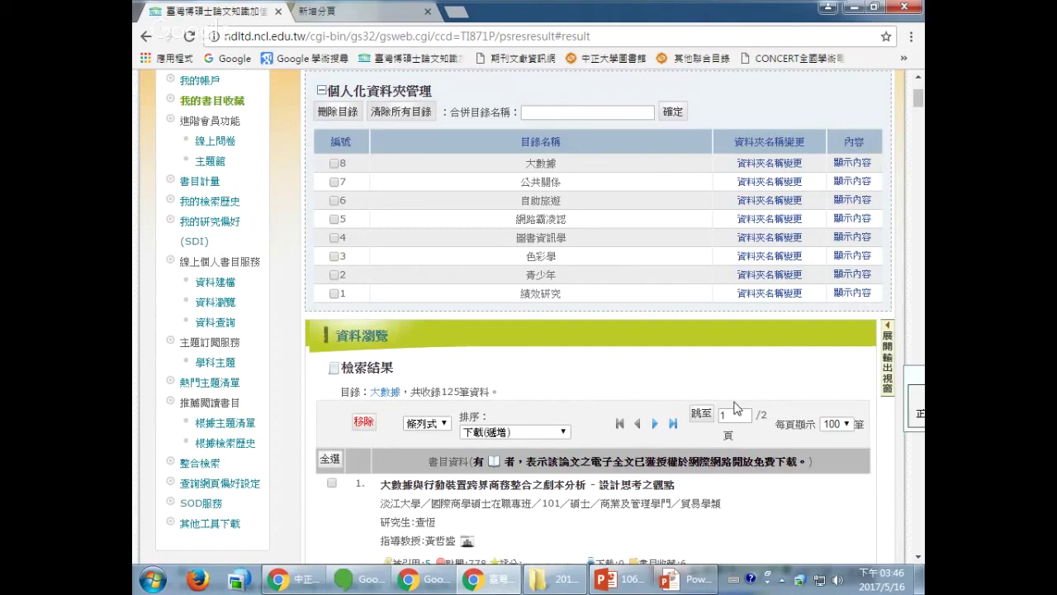
Expand the 輸出管理 output window beside the 大數據 folder's thesis list
{"action": "scroll", "coordinate": [737, 408], "scroll_direction": "down", "scroll_amount": 1}
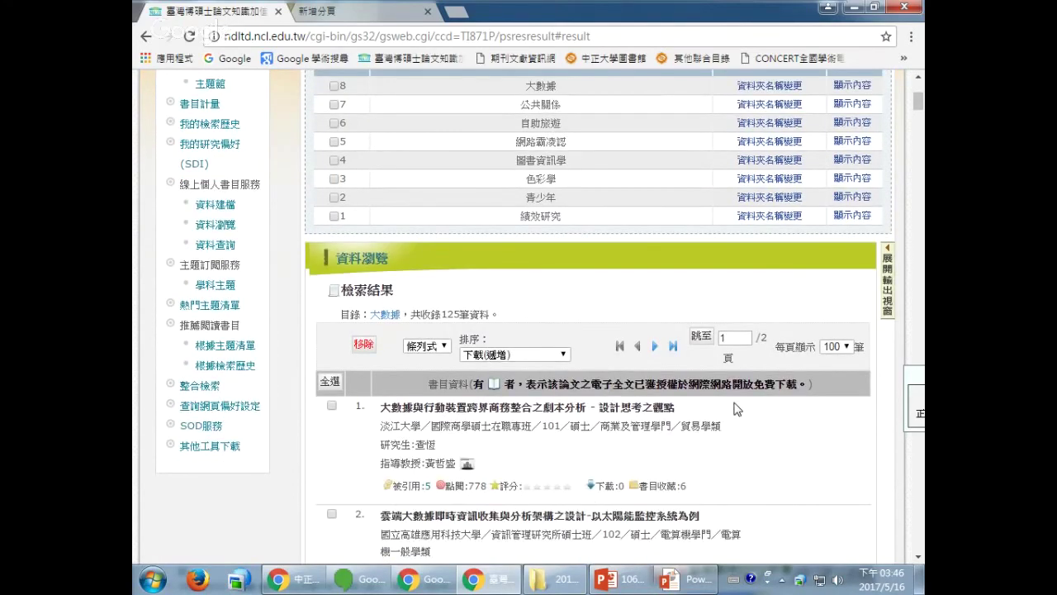
{"action": "scroll", "coordinate": [738, 408], "scroll_direction": "down", "scroll_amount": 1}
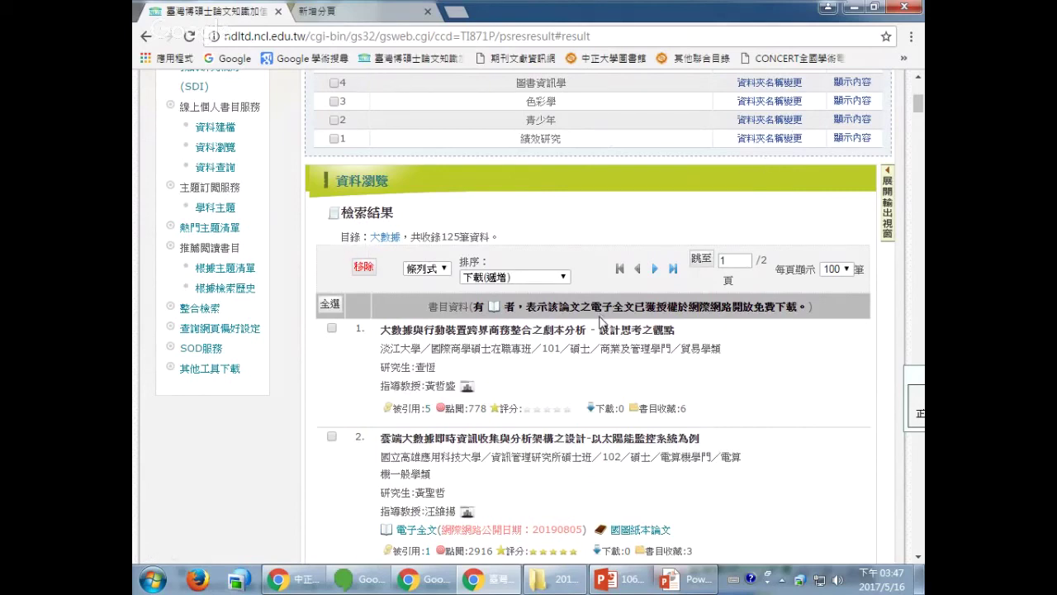
{"action": "scroll", "coordinate": [603, 322], "scroll_direction": "up", "scroll_amount": 1}
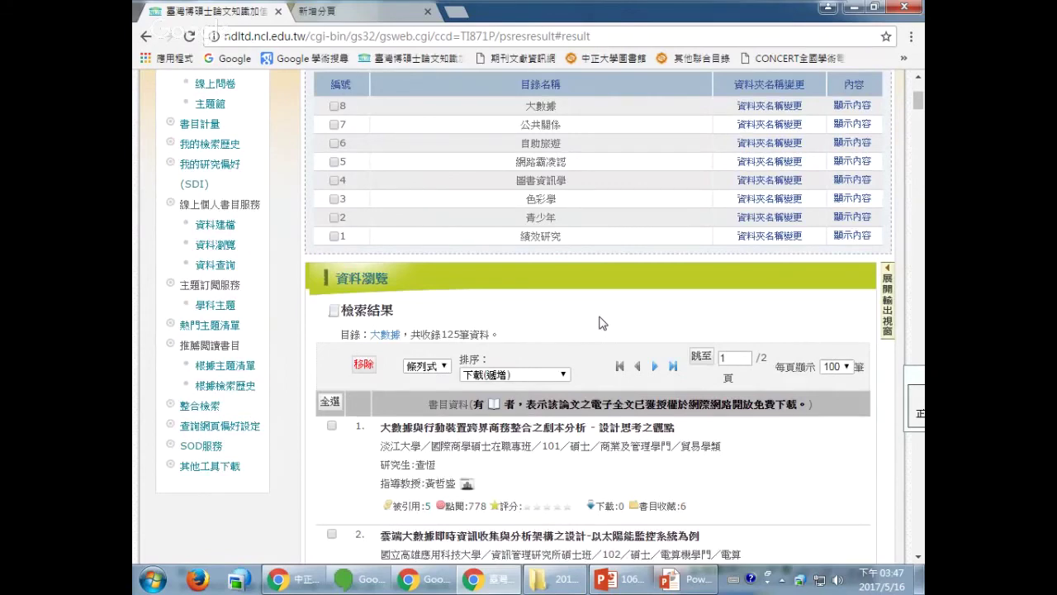
{"action": "scroll", "coordinate": [600, 322], "scroll_direction": "up", "scroll_amount": 2}
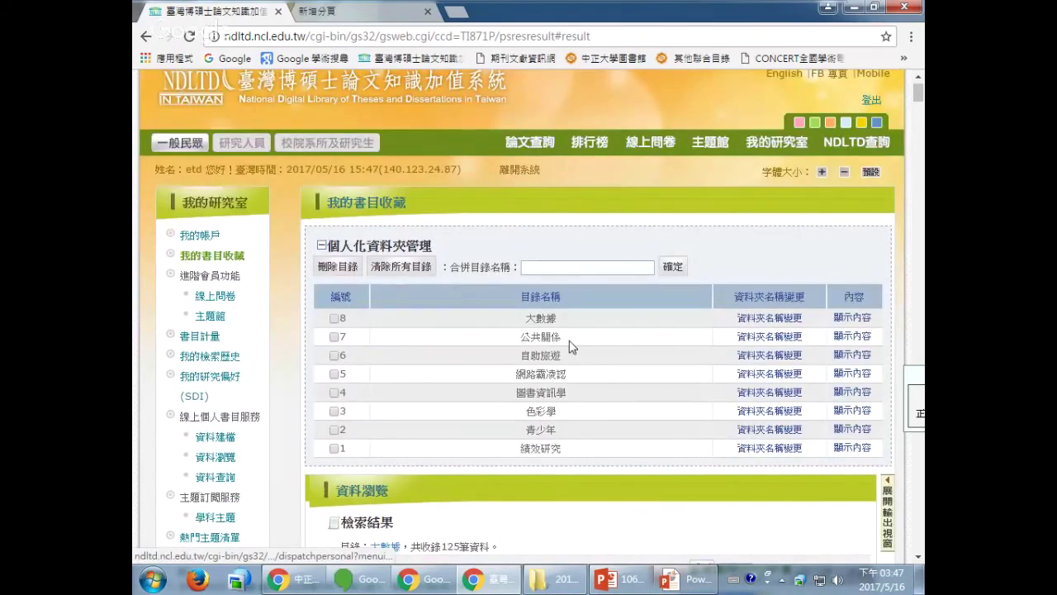
{"action": "scroll", "coordinate": [570, 345], "scroll_direction": "down", "scroll_amount": 5}
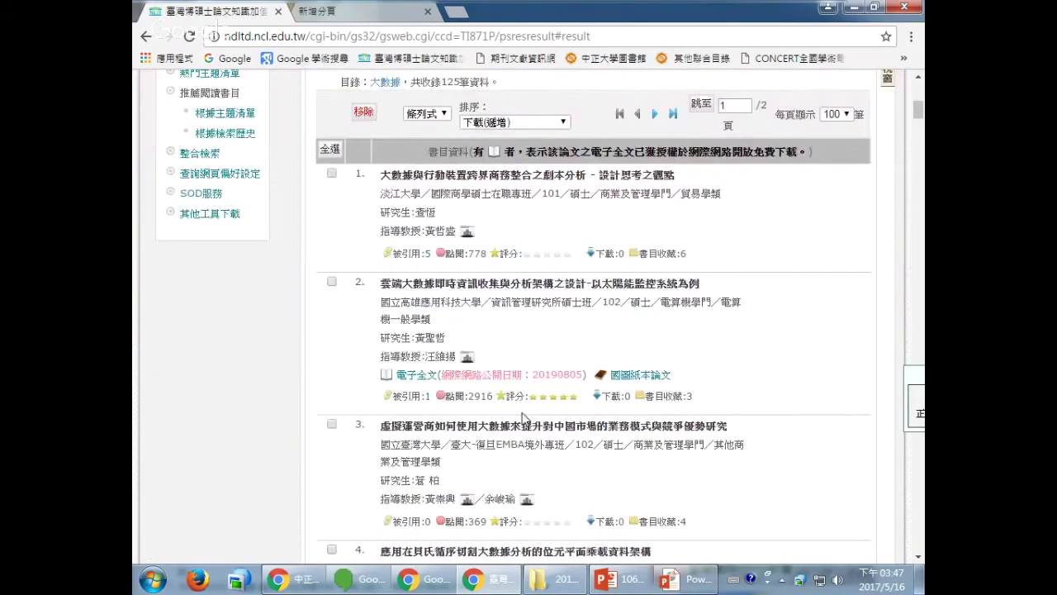
{"action": "scroll", "coordinate": [863, 358], "scroll_direction": "up", "scroll_amount": 3}
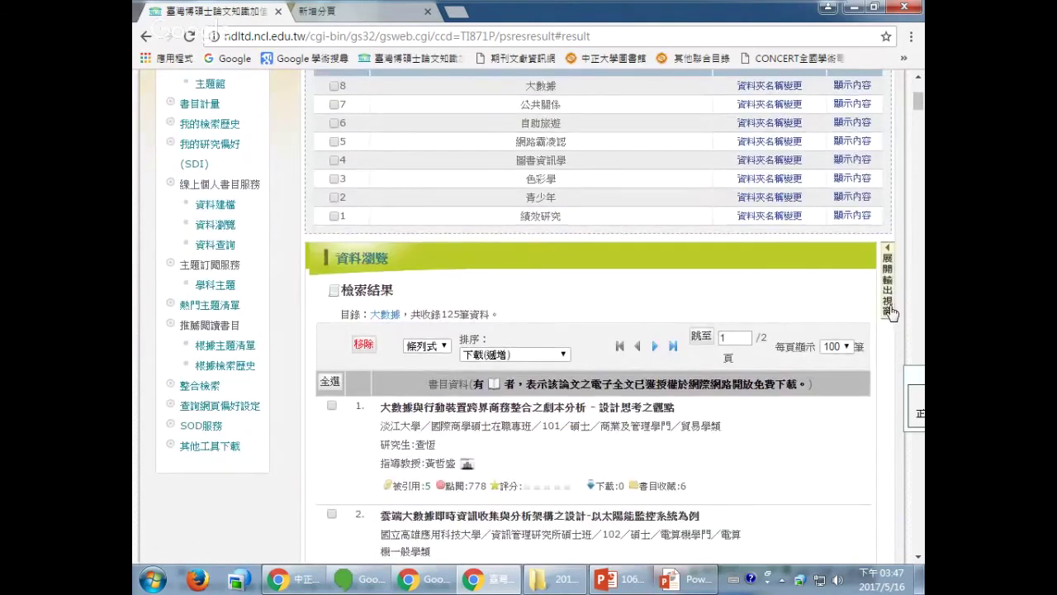
{"action": "left_click", "coordinate": [891, 301]}
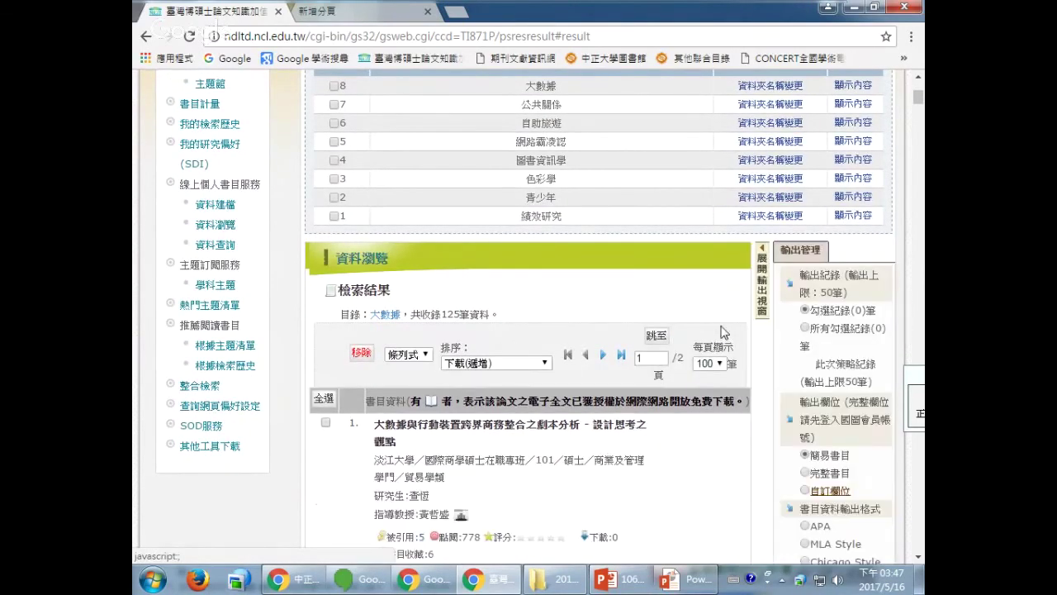
{"action": "scroll", "coordinate": [647, 397], "scroll_direction": "down", "scroll_amount": 2}
{"action": "scroll", "coordinate": [647, 397], "scroll_direction": "down", "scroll_amount": 1}
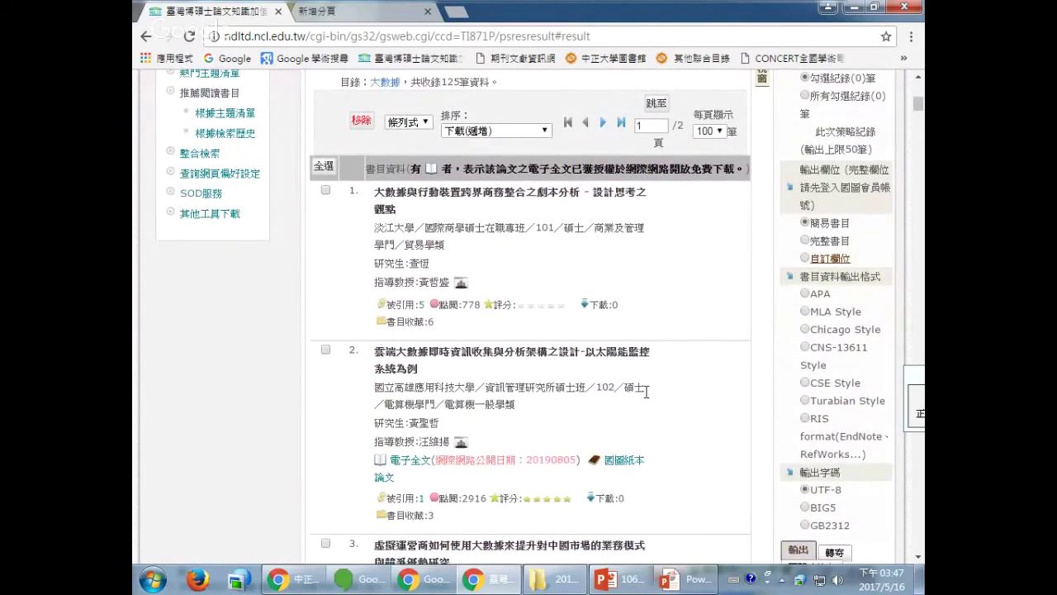
{"action": "scroll", "coordinate": [647, 391], "scroll_direction": "up", "scroll_amount": 2}
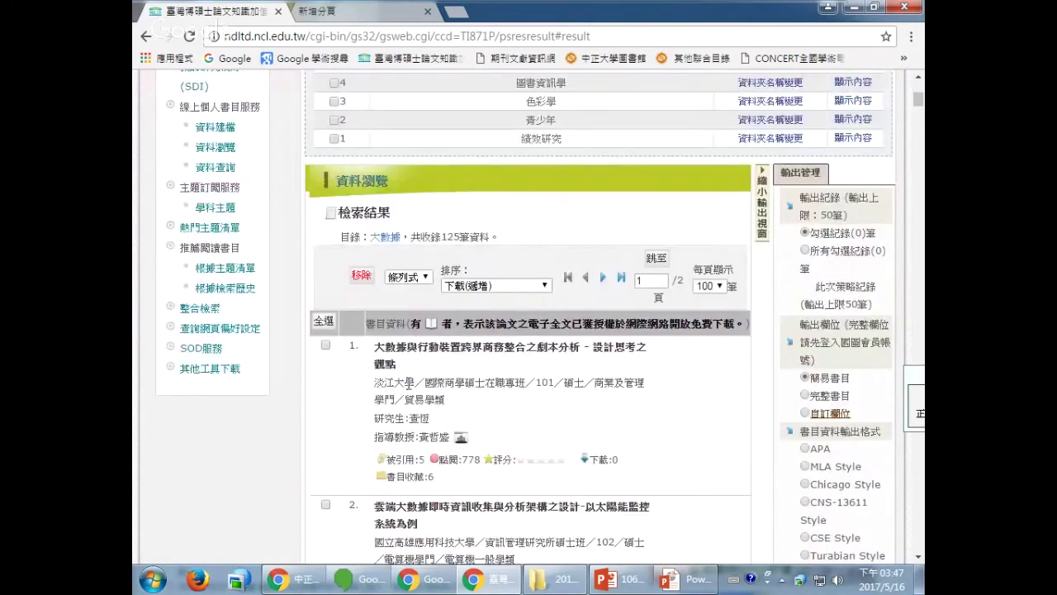
Select all theses on the current page and set the bibliographic output format to RIS format (EndNote、RefWorks...)
{"action": "left_click", "coordinate": [324, 322]}
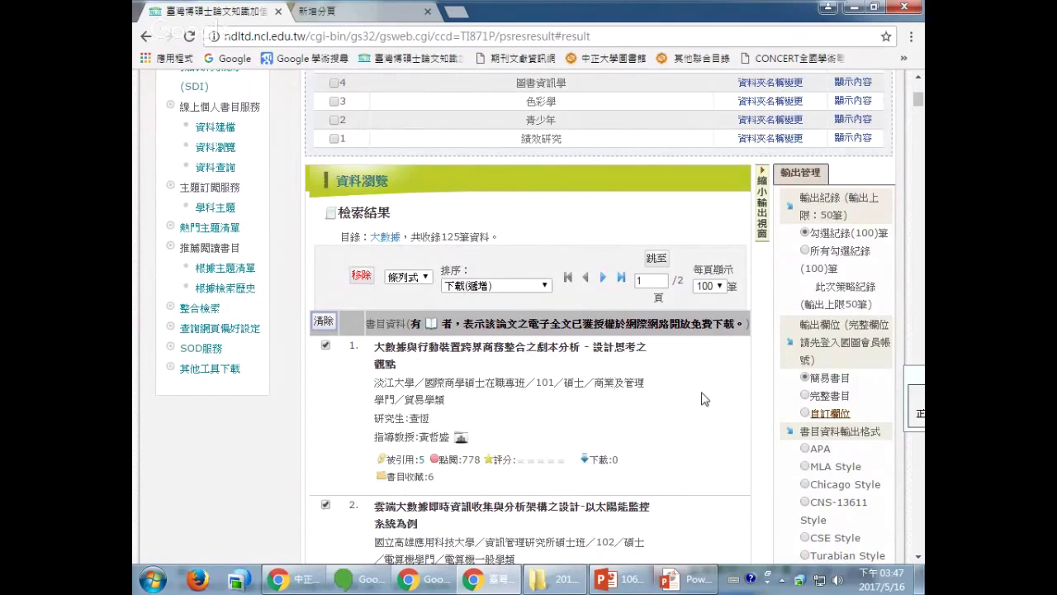
{"action": "scroll", "coordinate": [705, 399], "scroll_direction": "down", "scroll_amount": 2}
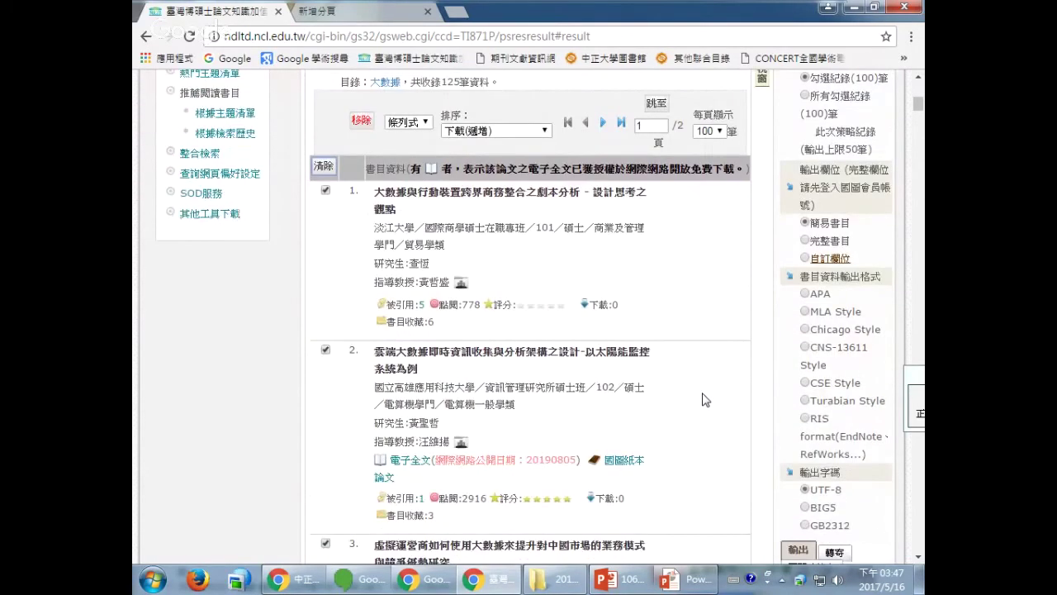
{"action": "scroll", "coordinate": [705, 399], "scroll_direction": "down", "scroll_amount": 2}
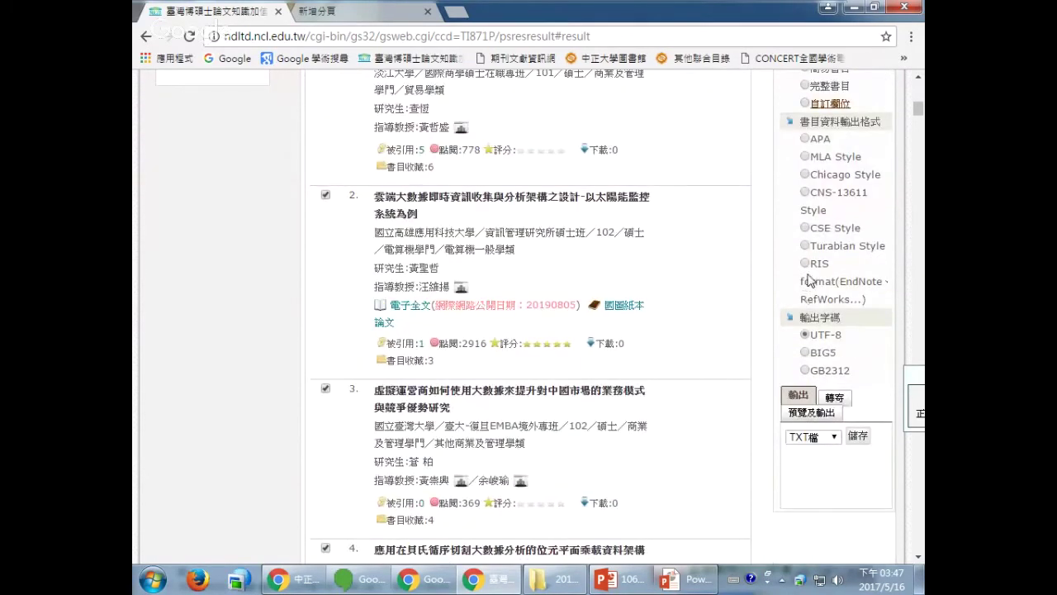
{"action": "left_click", "coordinate": [805, 265]}
{"action": "scroll", "coordinate": [393, 285], "scroll_direction": "down", "scroll_amount": 2}
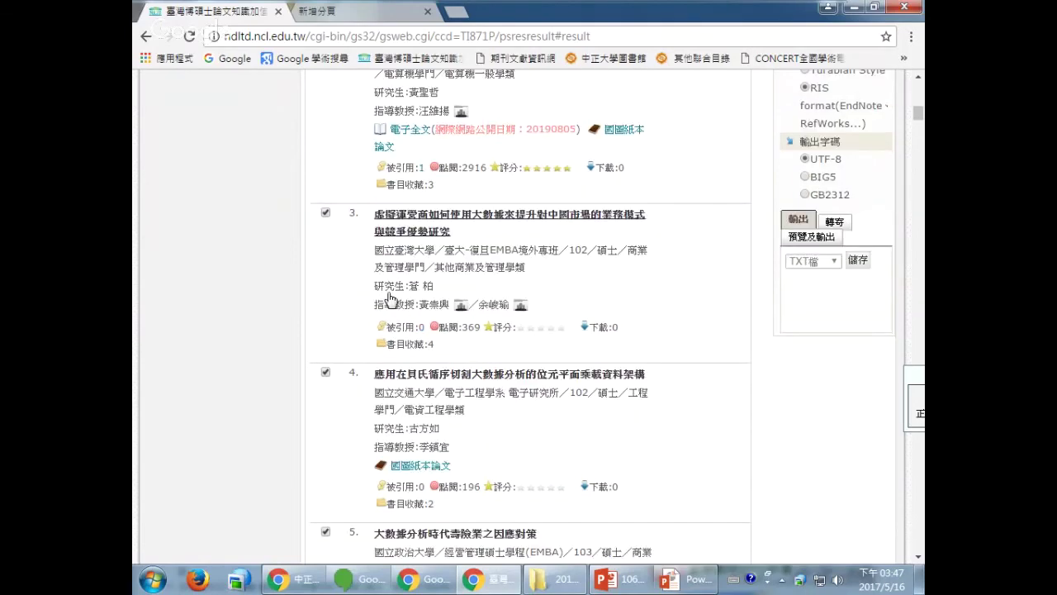
{"action": "scroll", "coordinate": [703, 396], "scroll_direction": "up", "scroll_amount": 4}
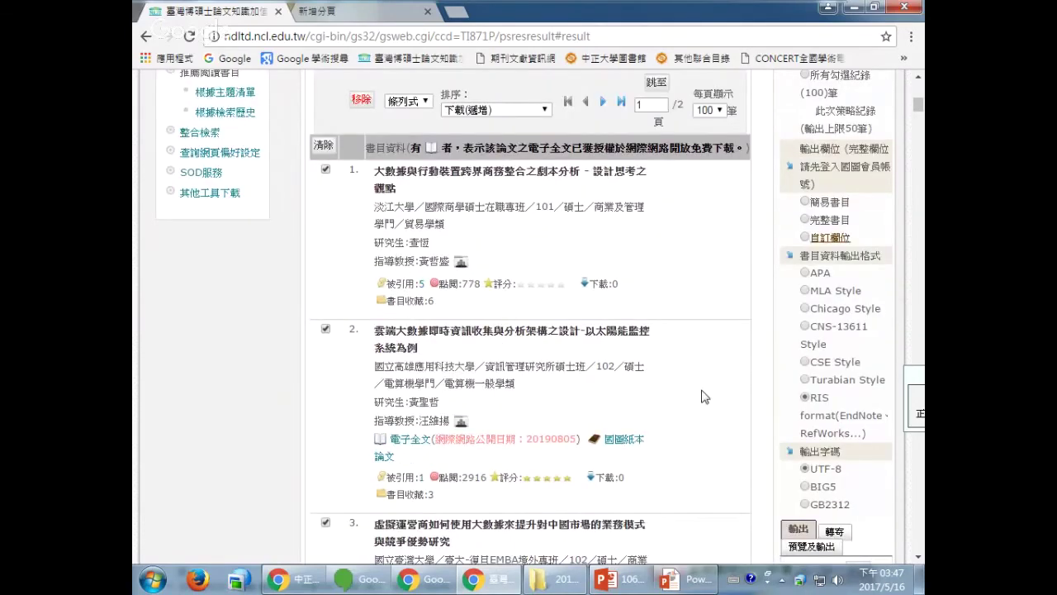
{"action": "scroll", "coordinate": [702, 396], "scroll_direction": "down", "scroll_amount": 2}
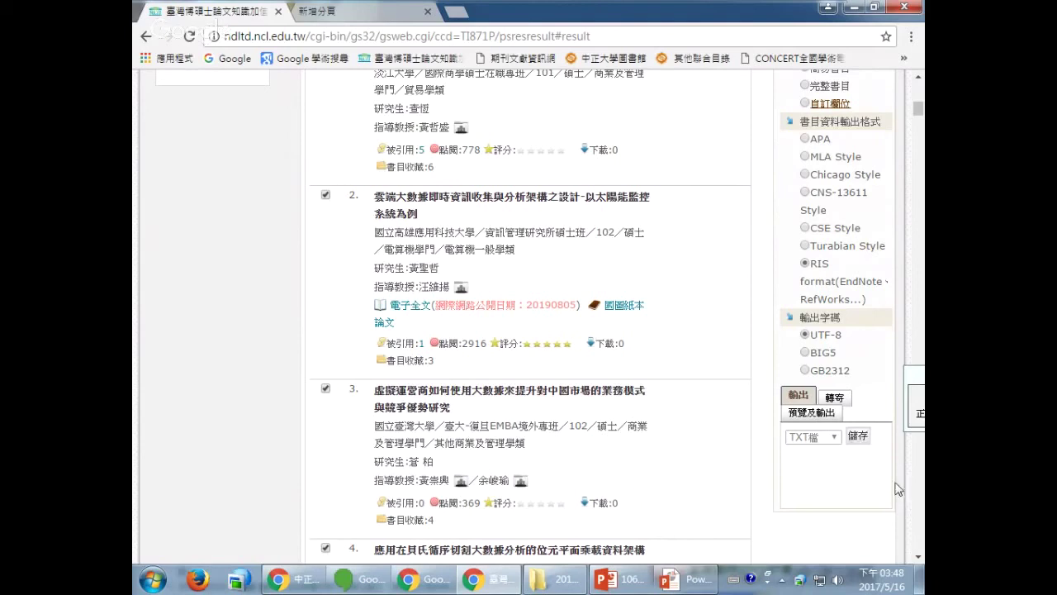
Shorten the page address to ndltd.ncl.edu.tw without loading it
{"action": "scroll", "coordinate": [718, 317], "scroll_direction": "up", "scroll_amount": 4}
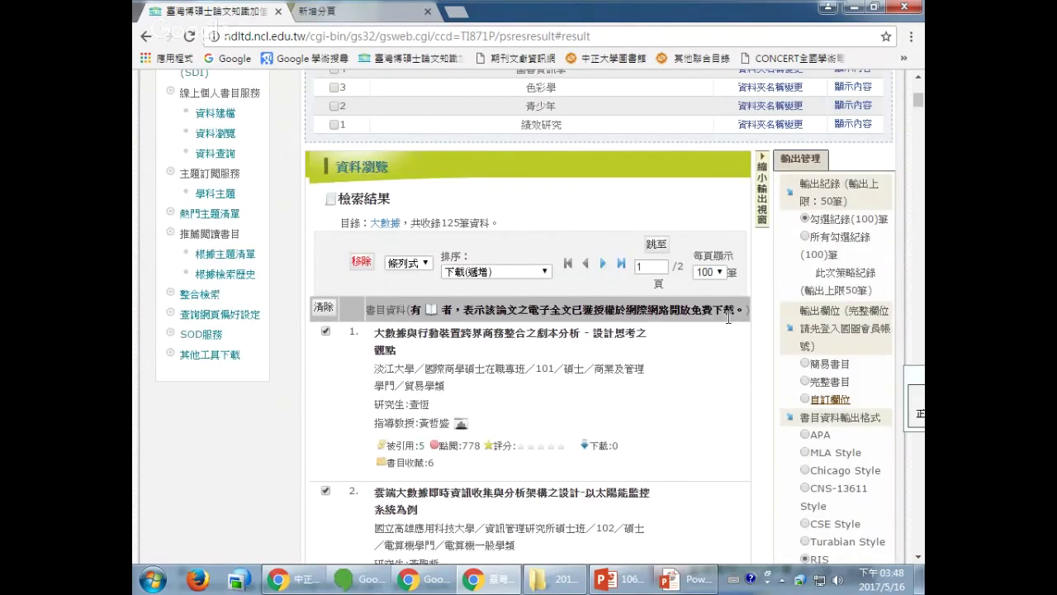
{"action": "scroll", "coordinate": [728, 317], "scroll_direction": "up", "scroll_amount": 4}
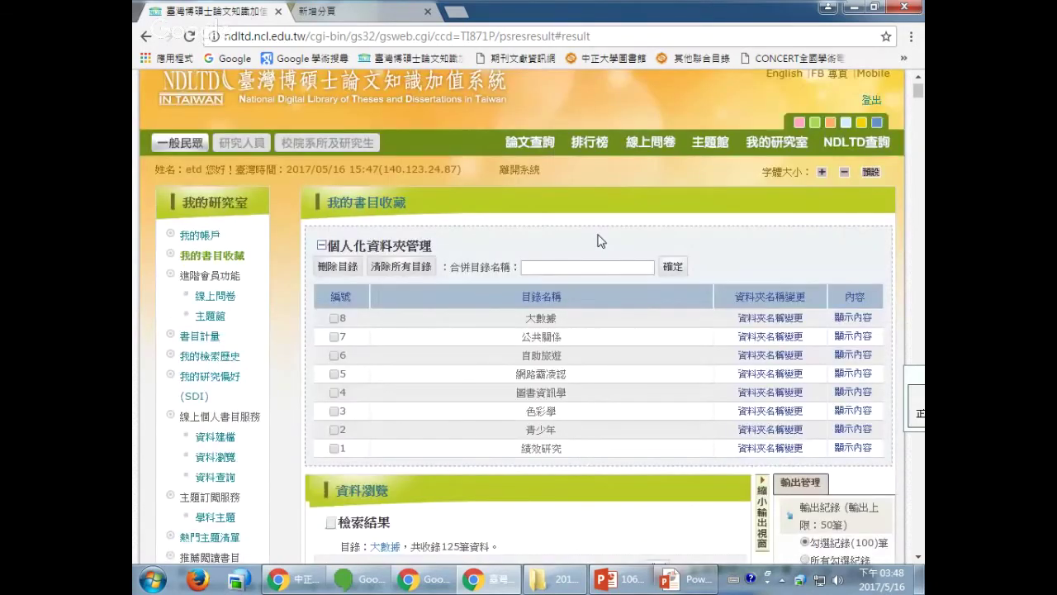
{"action": "scroll", "coordinate": [600, 240], "scroll_direction": "up", "scroll_amount": 1}
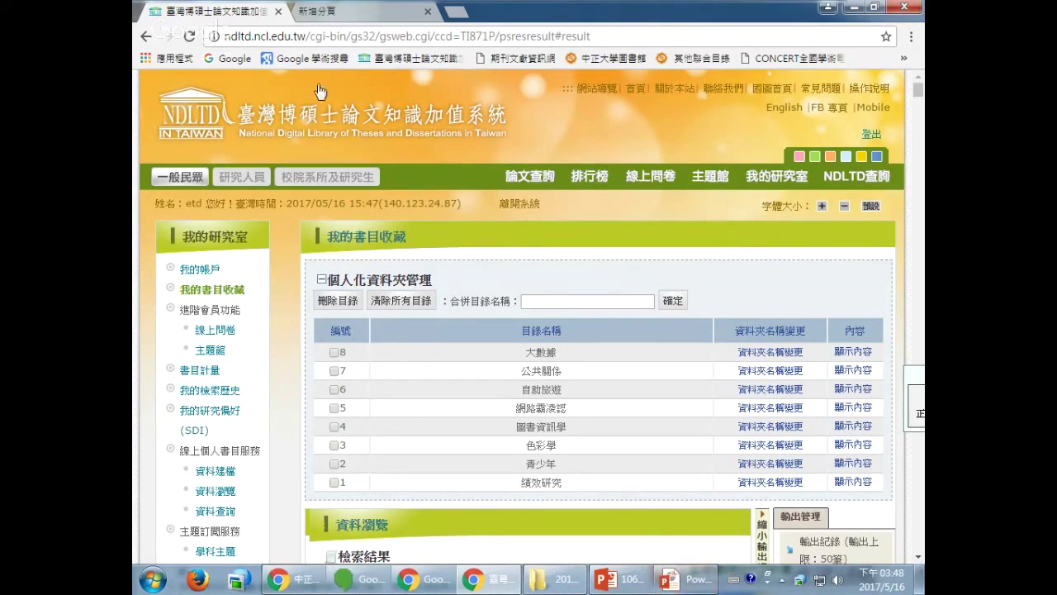
{"action": "left_click", "coordinate": [301, 37]}
{"action": "left_click", "coordinate": [308, 37]}
{"action": "left_click_drag", "start_coordinate": [308, 37], "coordinate": [849, 41]}
{"action": "key", "text": "BackSpace"}
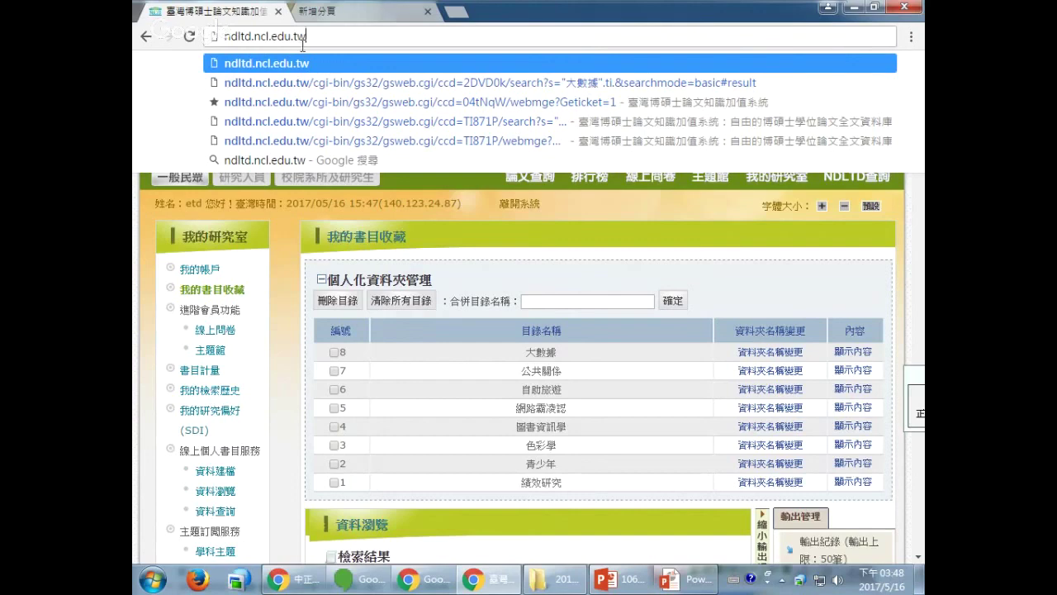
Open the thesis system's Mobile entry page offering 行動版 and 電腦版
{"action": "left_click", "coordinate": [704, 586]}
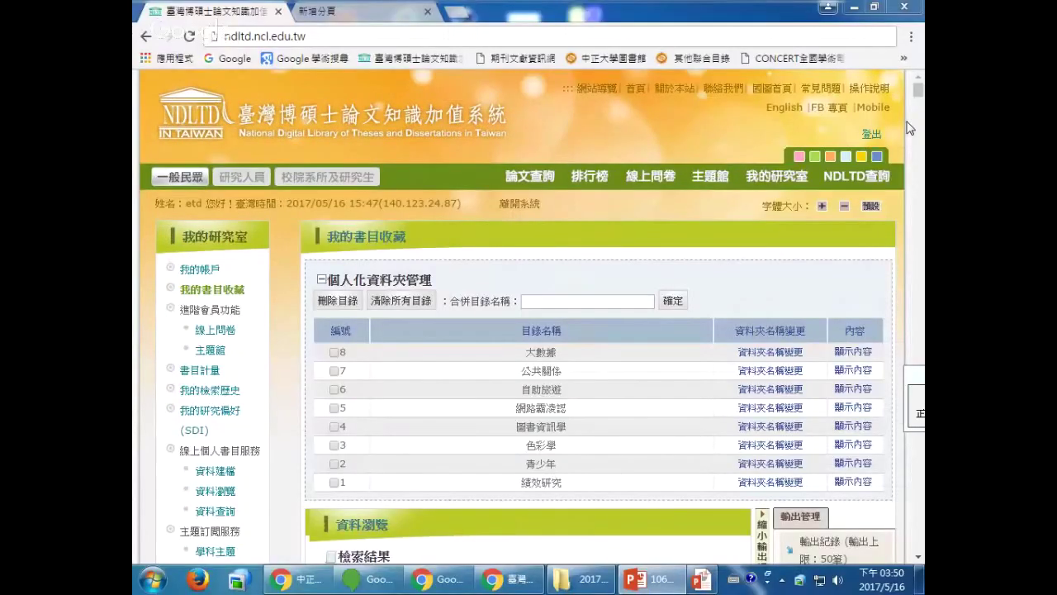
{"action": "left_click", "coordinate": [303, 35]}
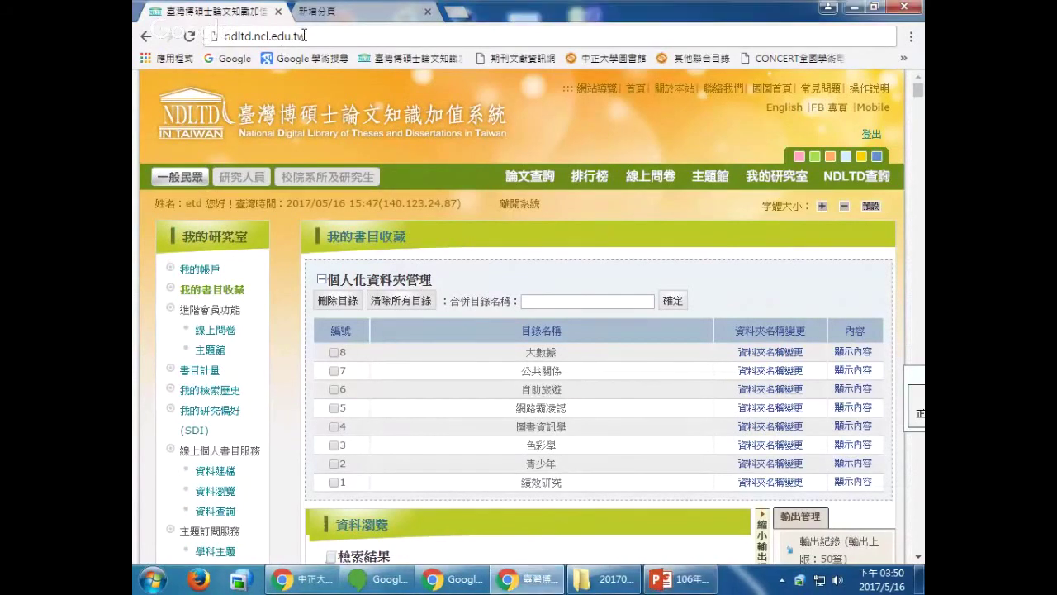
{"action": "left_click", "coordinate": [875, 108]}
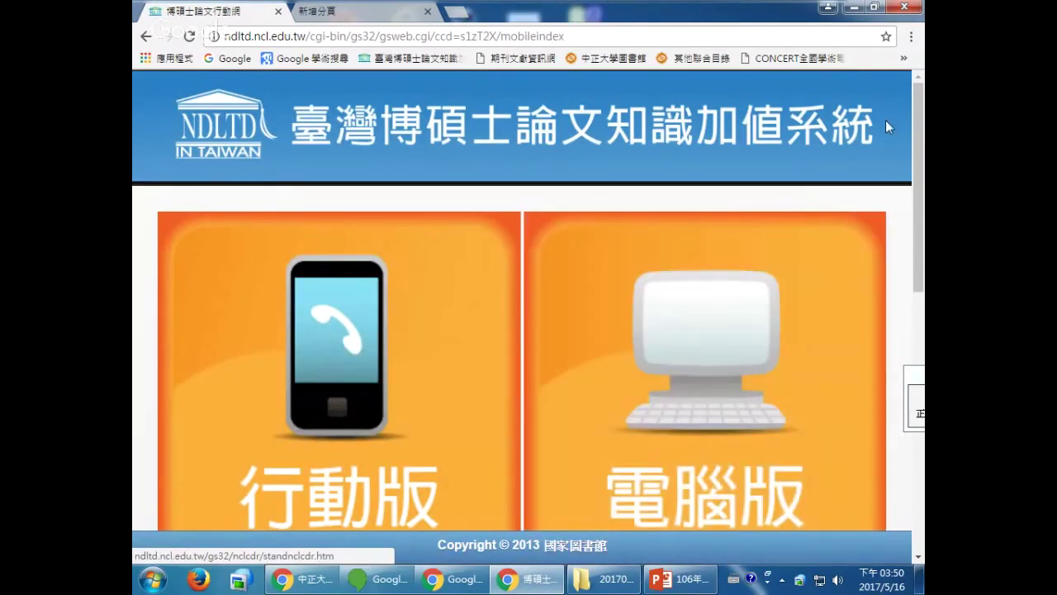
{"action": "left_click", "coordinate": [913, 41]}
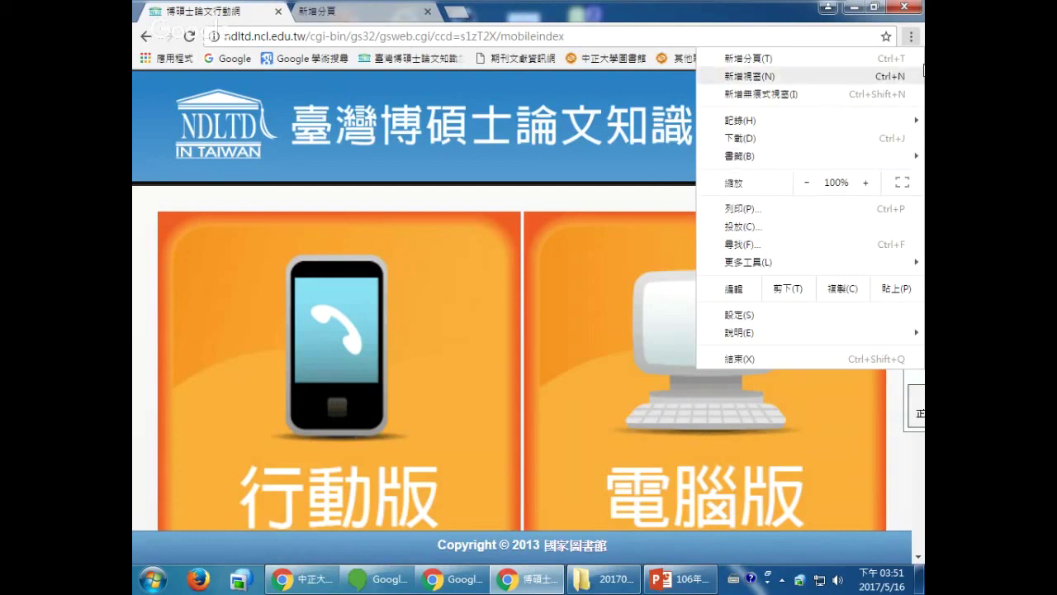
{"action": "left_click", "coordinate": [719, 14]}
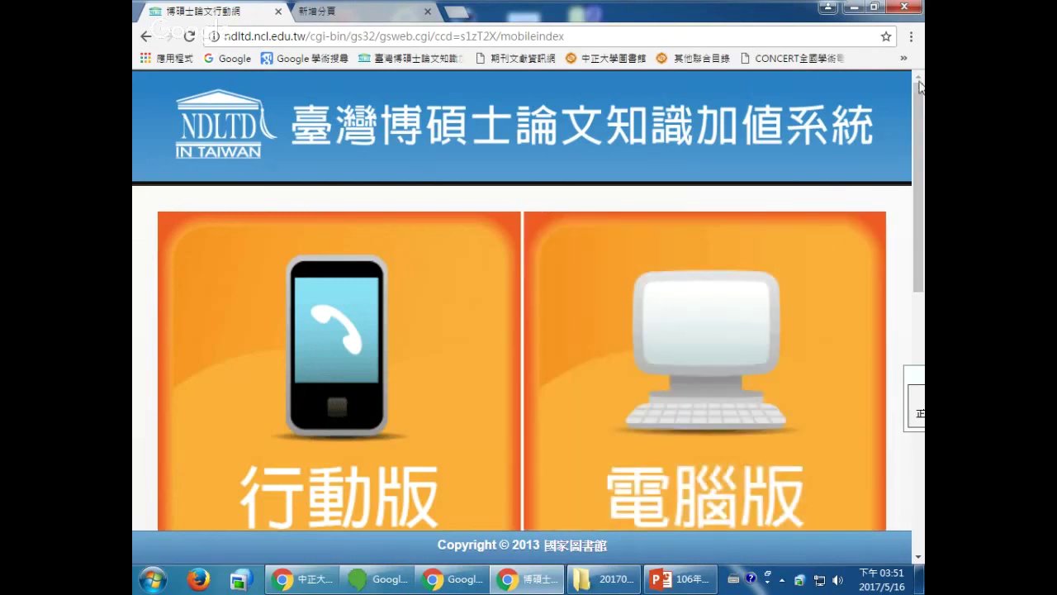
{"action": "left_click", "coordinate": [912, 37]}
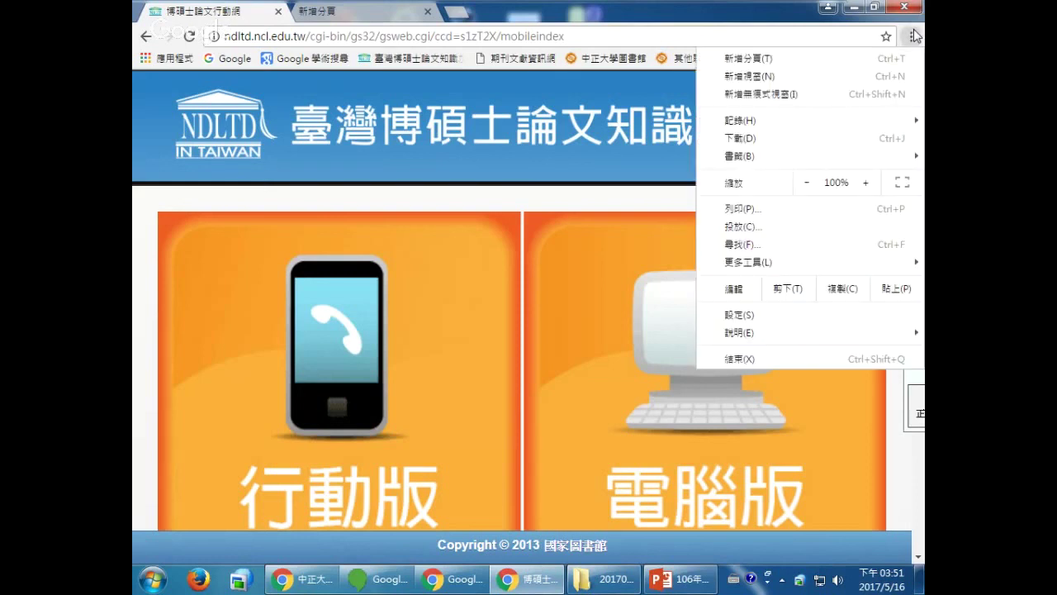
{"action": "mouse_move", "coordinate": [807, 332]}
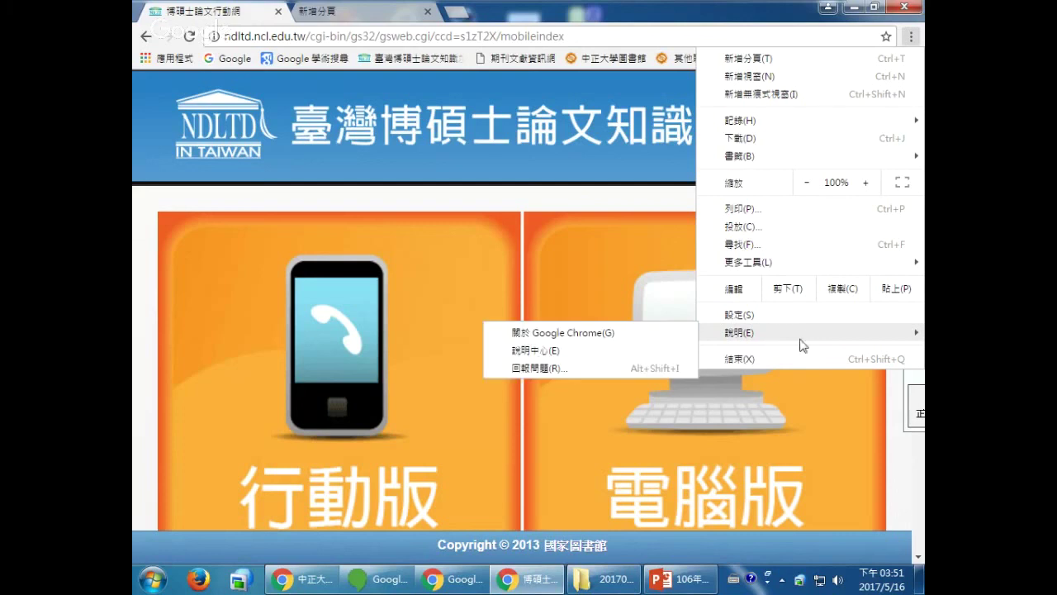
Leave the browser's open menu and show the desktop to point out the Acrobat Reader DC shortcut
{"action": "left_click", "coordinate": [908, 464]}
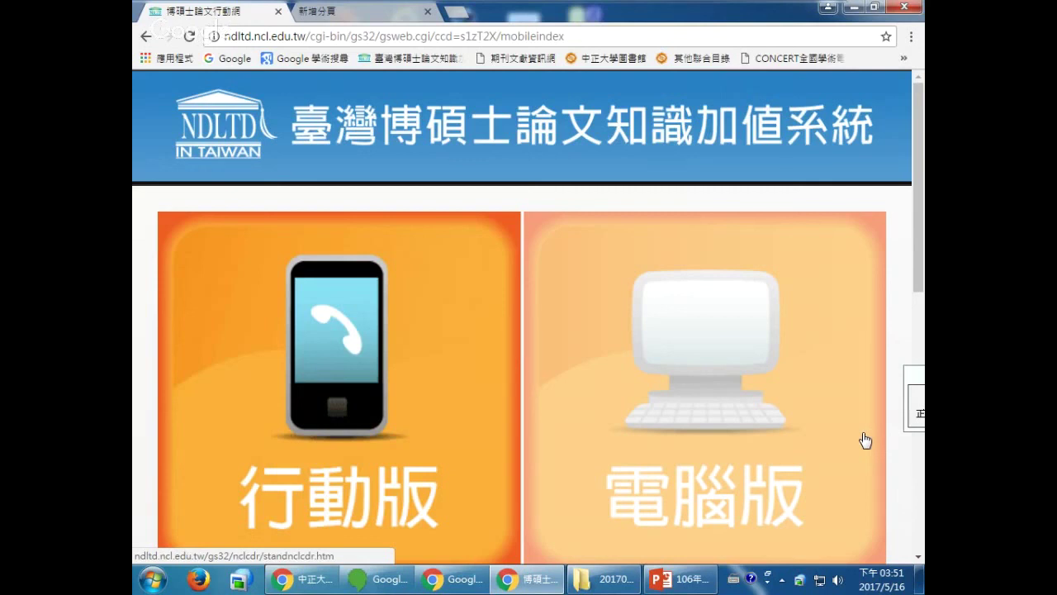
{"action": "key", "text": "super+d"}
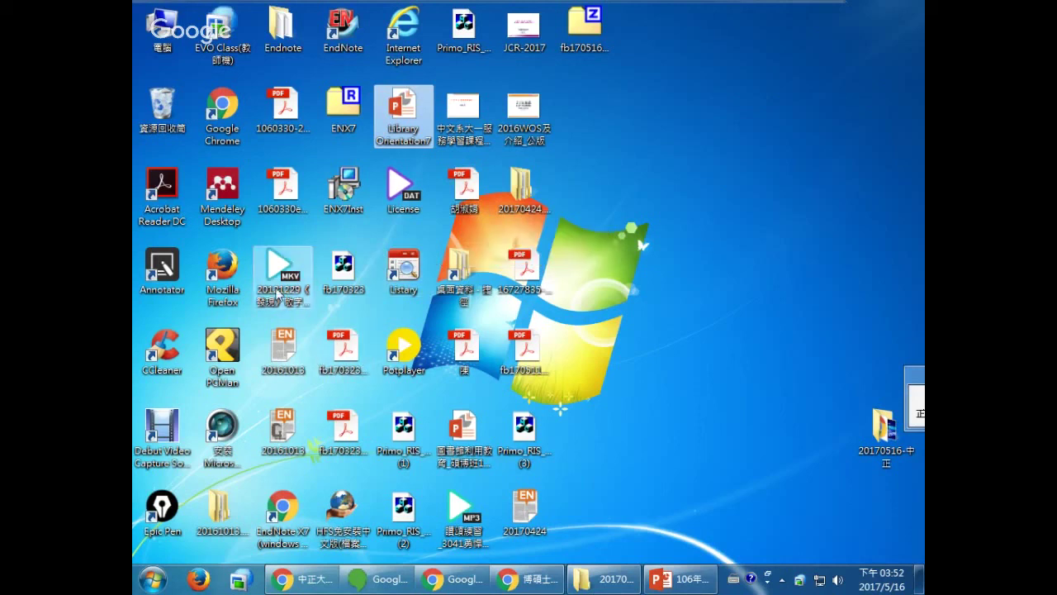
{"action": "left_click", "coordinate": [174, 219]}
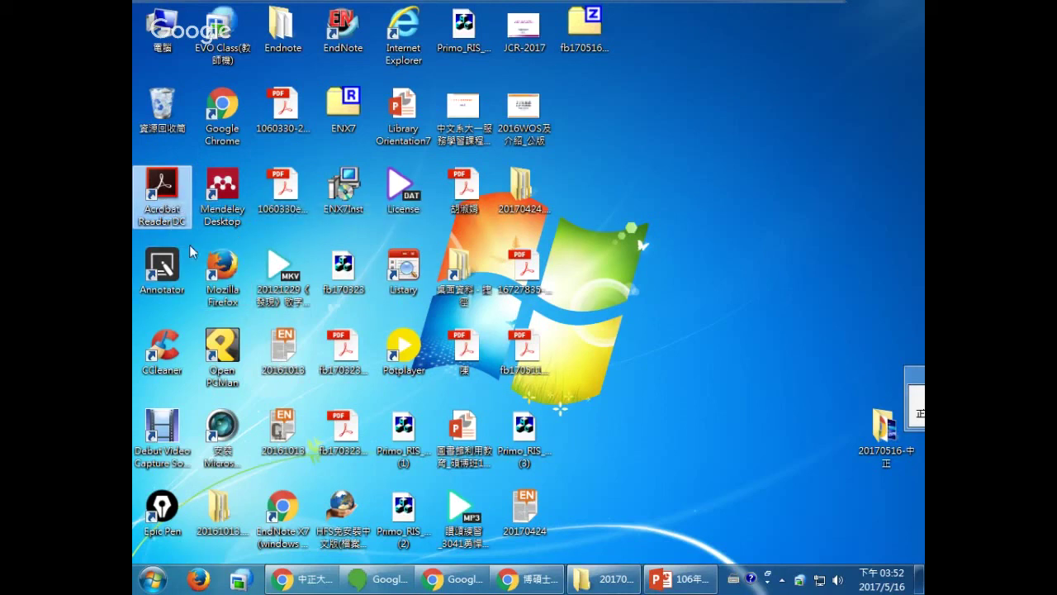
{"action": "left_click", "coordinate": [159, 192]}
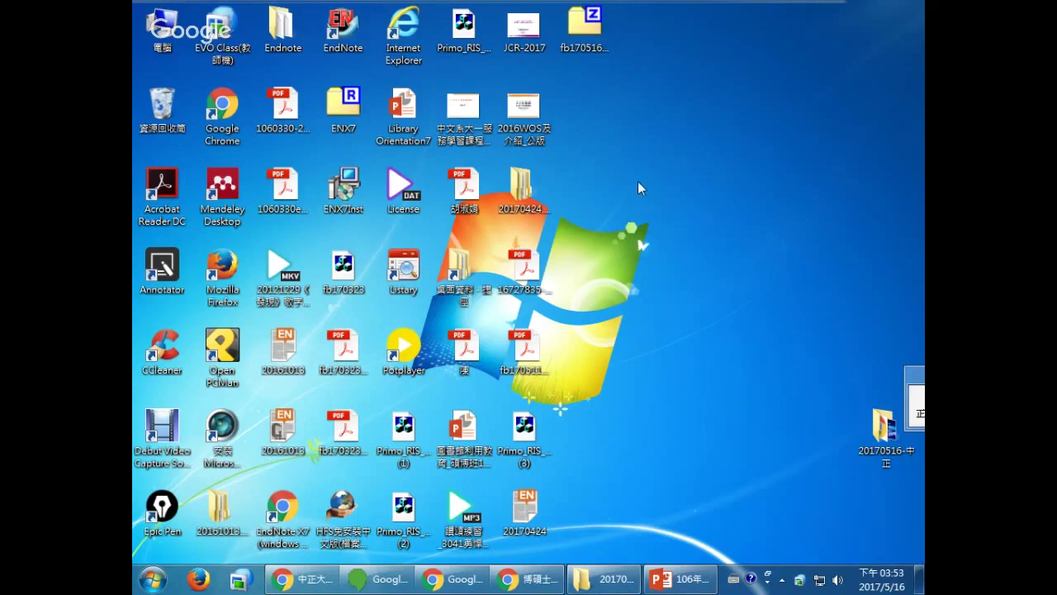
Switch to the PowerPoint training presentation and run its slide show from slide 8 to the closing slide 百年樹人 智慧傳承
{"action": "left_click", "coordinate": [698, 581]}
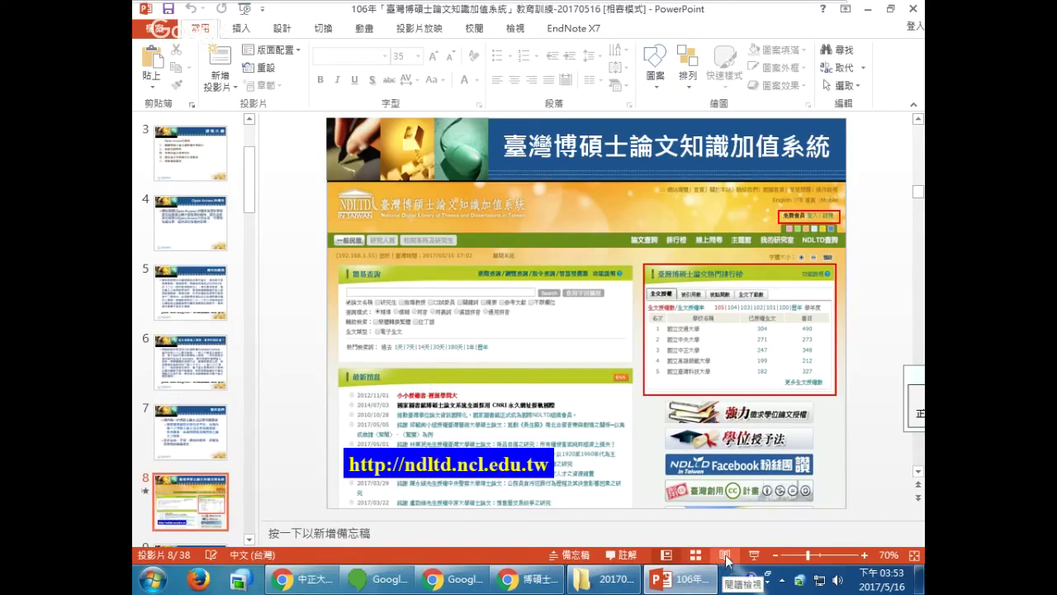
{"action": "left_click", "coordinate": [753, 555]}
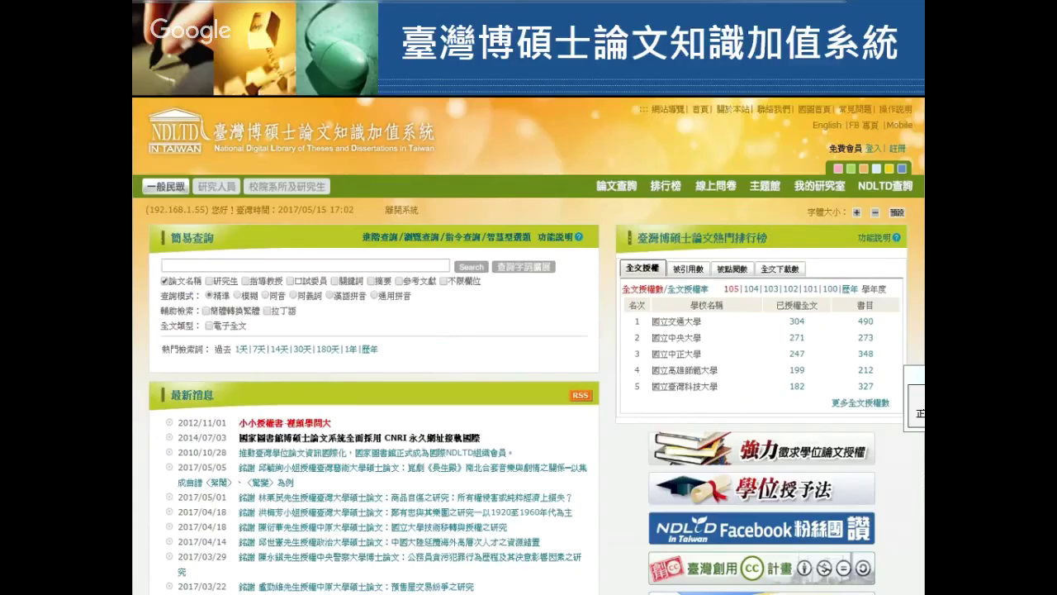
{"action": "key", "text": "Right"}
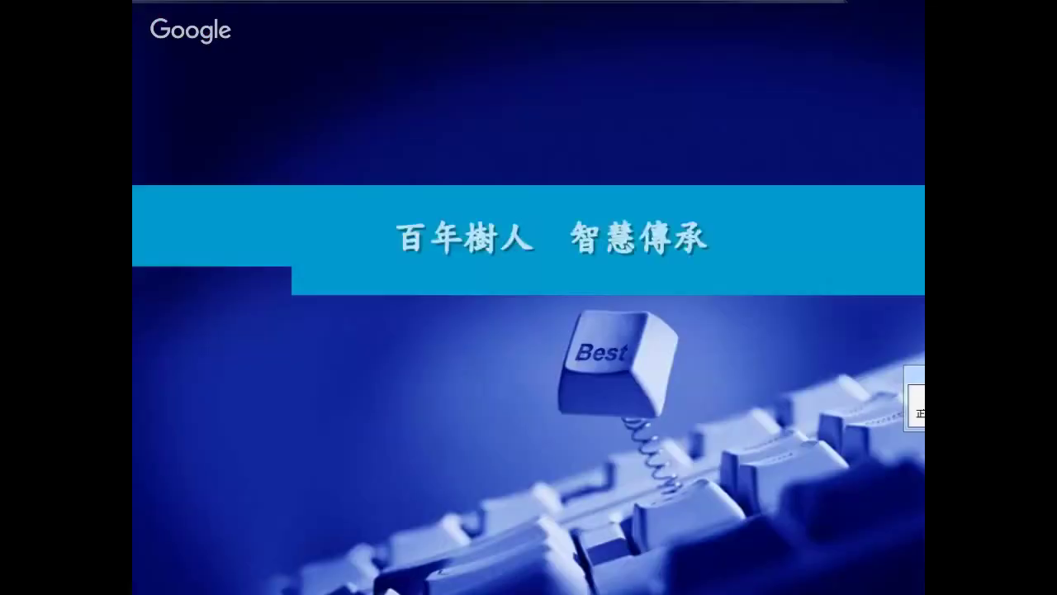